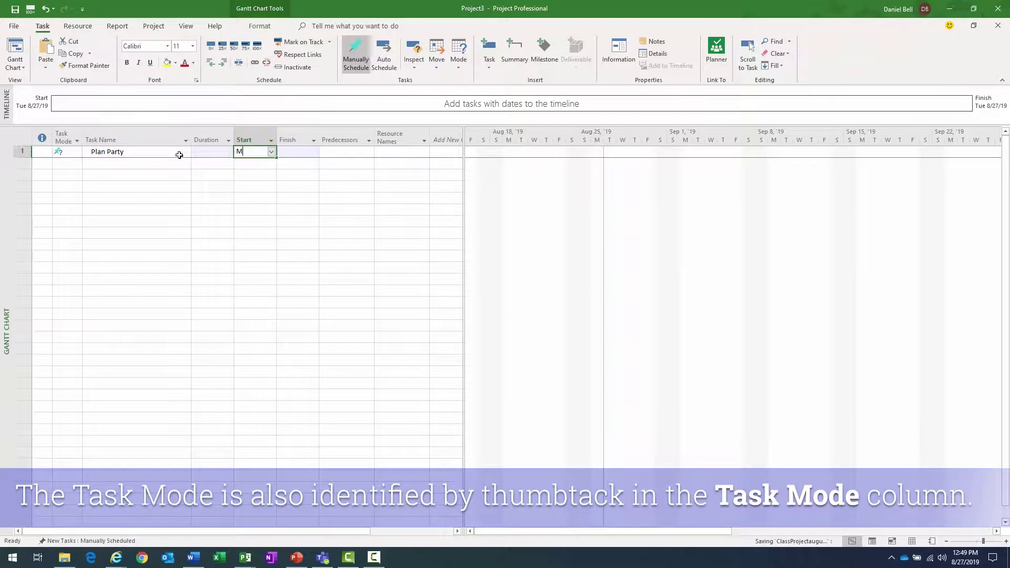
Enter "Mid October Due Date" as the start of Plan Party and widen the Start and Finish columns
{"action": "type", "text": "October Due"}
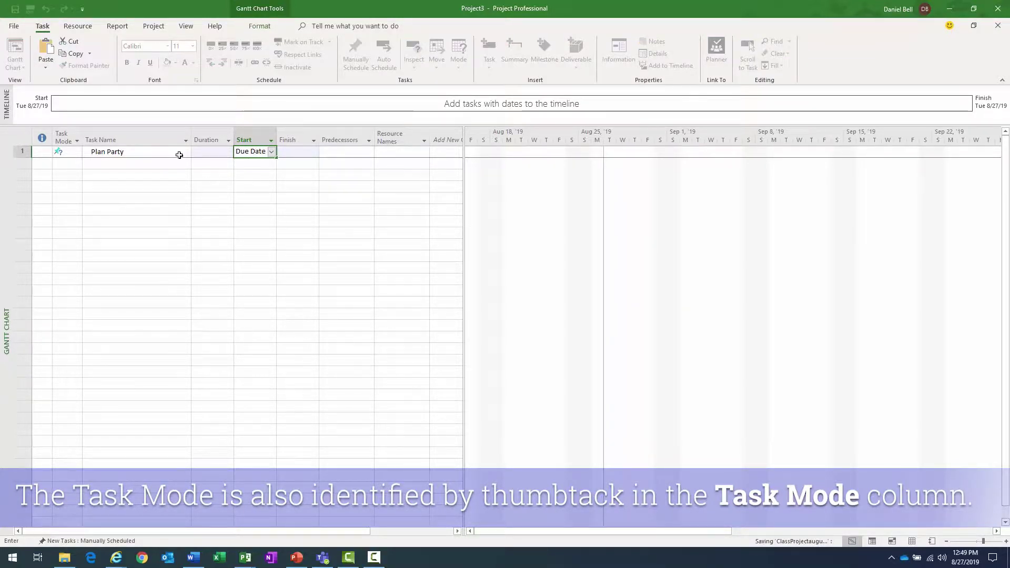
{"action": "key", "text": "Tab"}
{"action": "left_click_drag", "start_coordinate": [276, 137], "coordinate": [328, 138]}
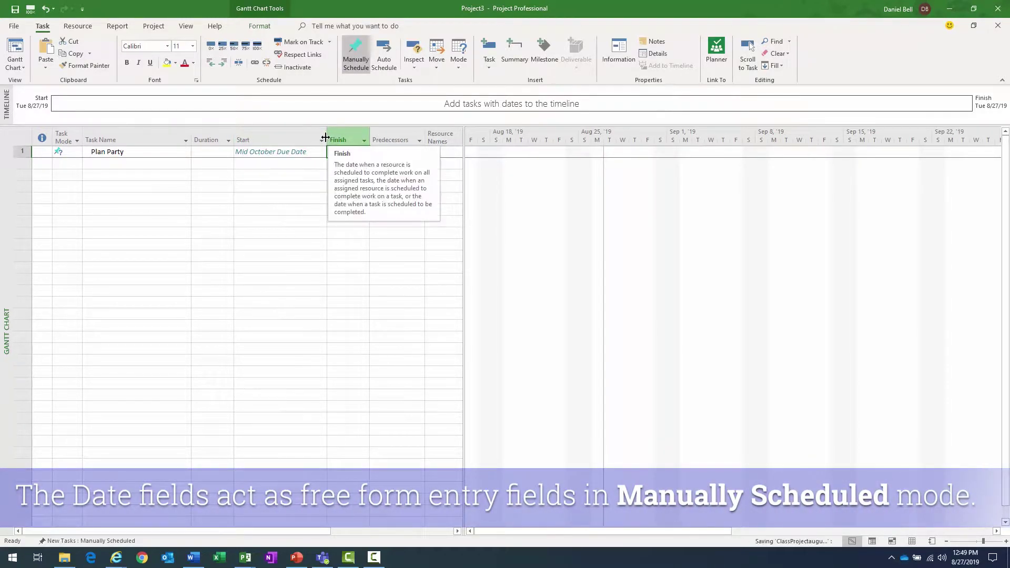
{"action": "left_click_drag", "start_coordinate": [370, 132], "coordinate": [421, 134]}
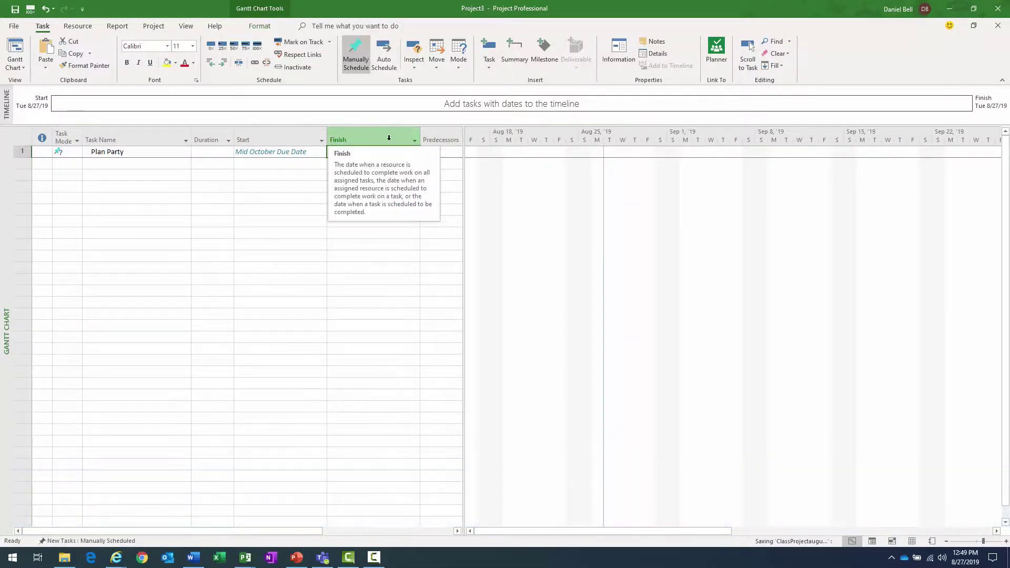
Add a second task named "Execute Part" below Plan Party with "December" as its start
{"action": "left_click", "coordinate": [160, 165]}
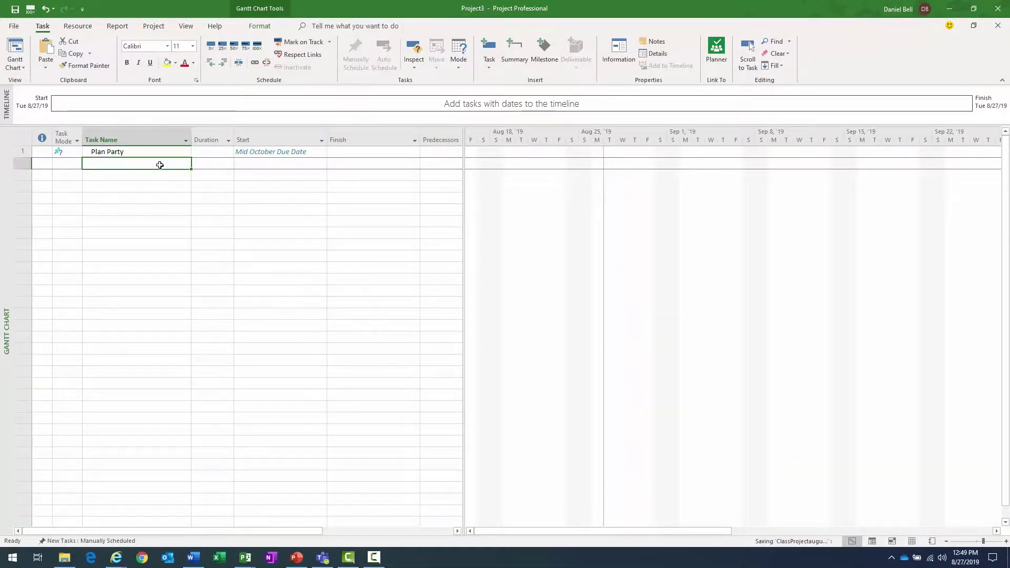
{"action": "type", "text": "Execute Part"}
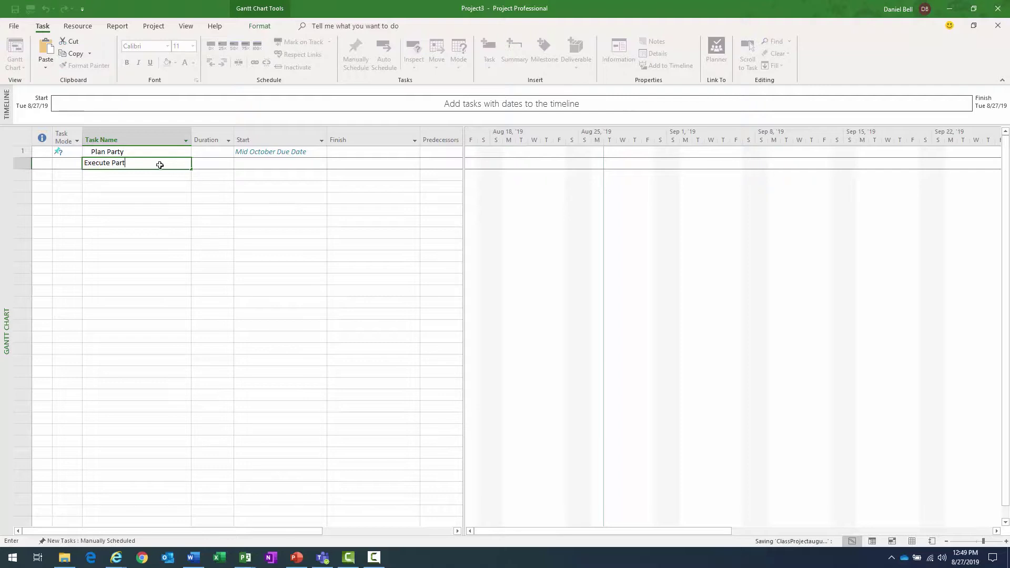
{"action": "key", "text": "Tab"}
{"action": "key", "text": "Tab"}
{"action": "type", "text": "Decem"}
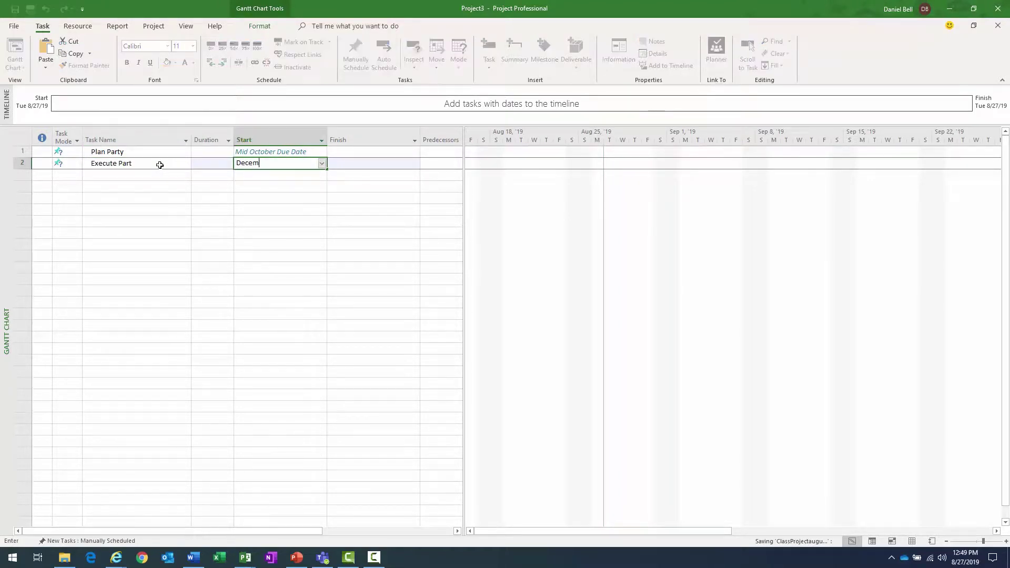
{"action": "type", "text": "ber"}
{"action": "key", "text": "Return"}
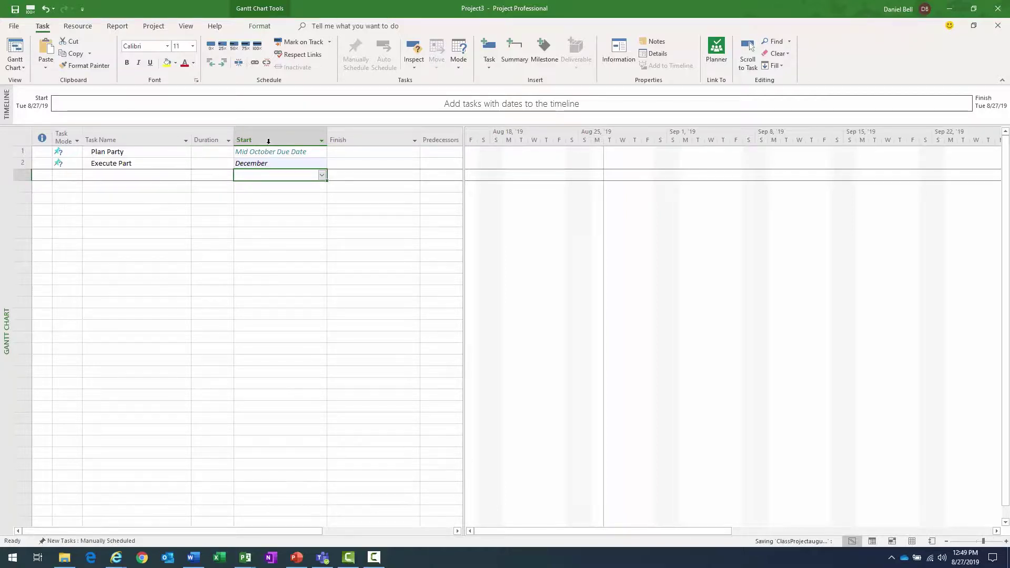
{"action": "left_click", "coordinate": [282, 163]}
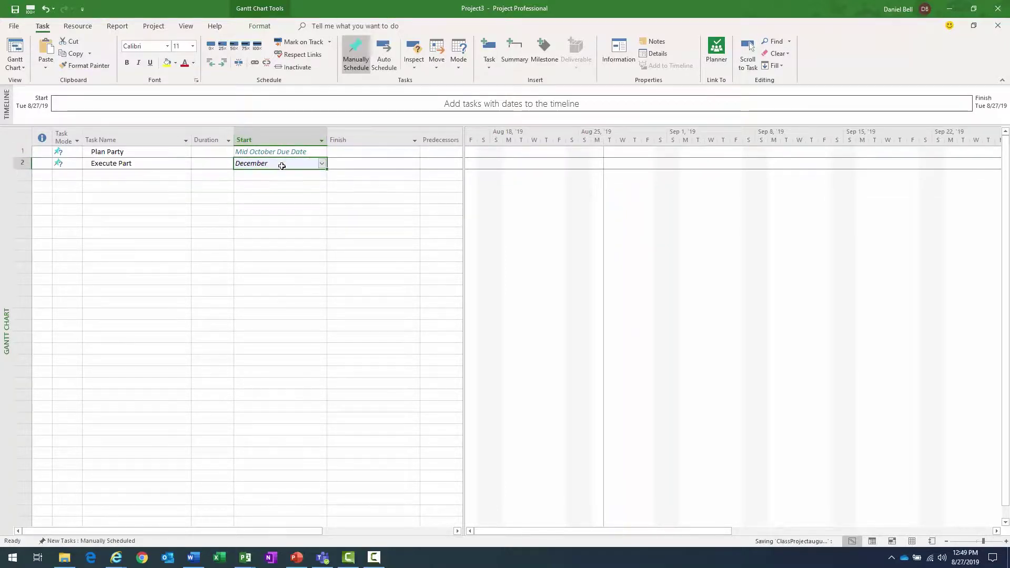
{"action": "left_click", "coordinate": [153, 176]}
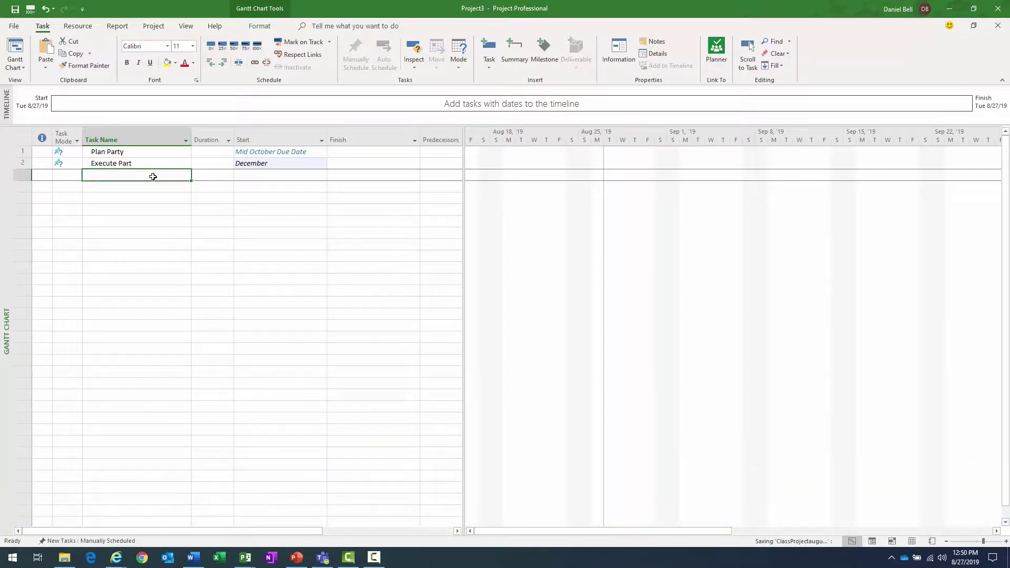
Replace the text start of Plan Party with the calendar date Wed 8/7/19
{"action": "left_click", "coordinate": [279, 151]}
{"action": "left_click", "coordinate": [316, 152]}
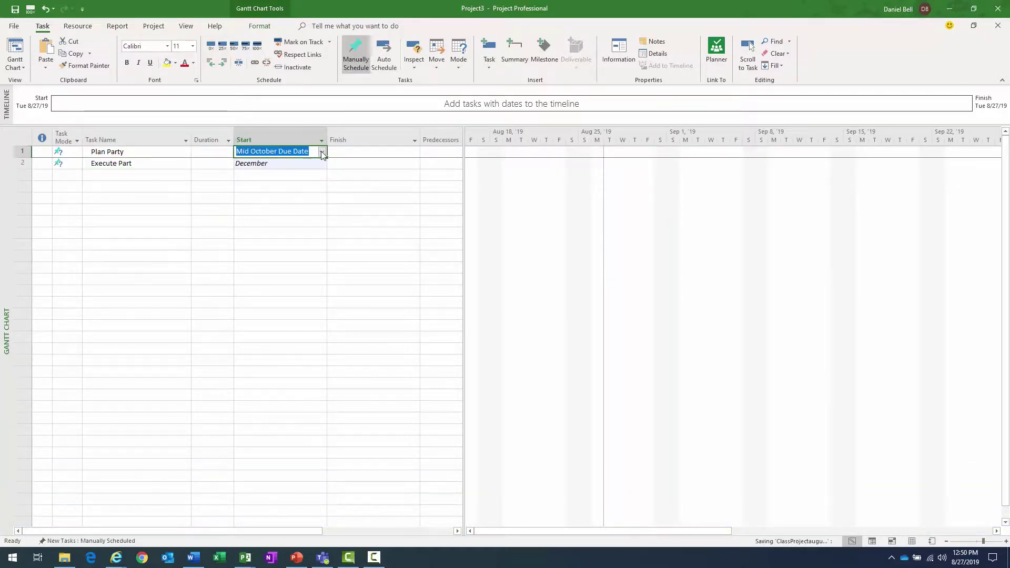
{"action": "left_click", "coordinate": [322, 152]}
{"action": "left_click", "coordinate": [280, 192]}
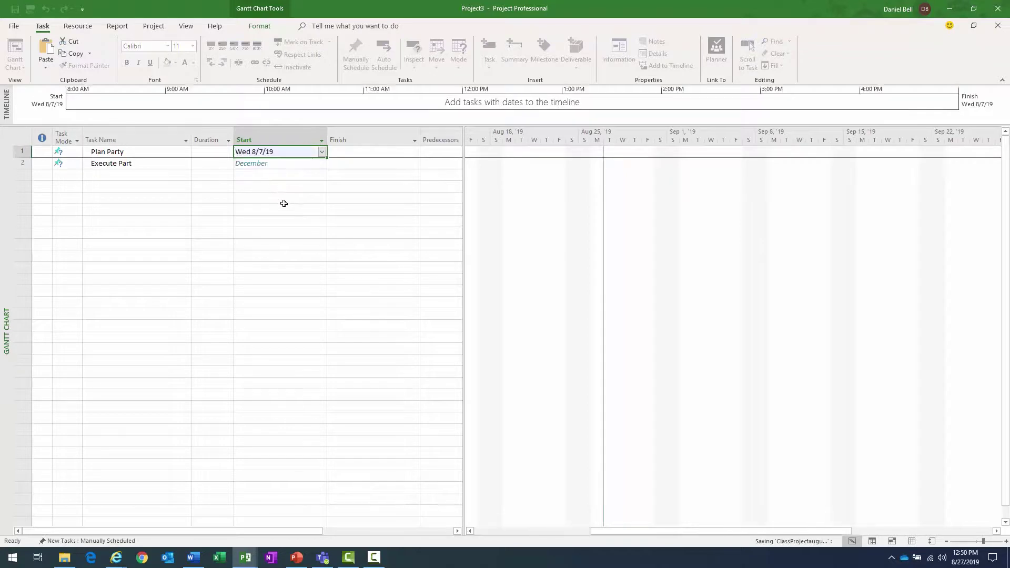
Change the task mode of Plan Party and Execute Part to Auto Scheduled and widen the task table area
{"action": "left_click", "coordinate": [76, 154]}
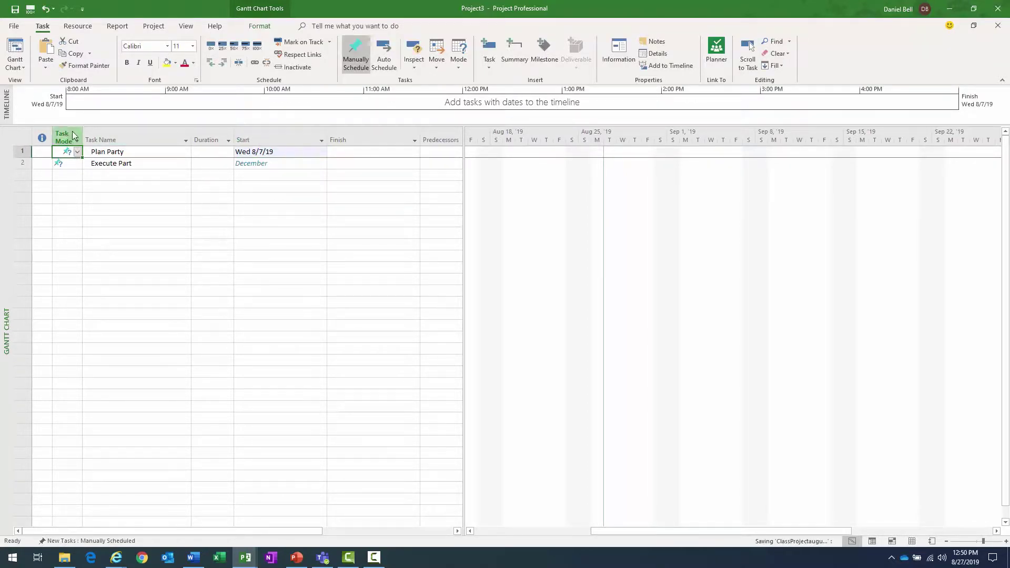
{"action": "left_click", "coordinate": [77, 153]}
{"action": "left_click", "coordinate": [78, 153]}
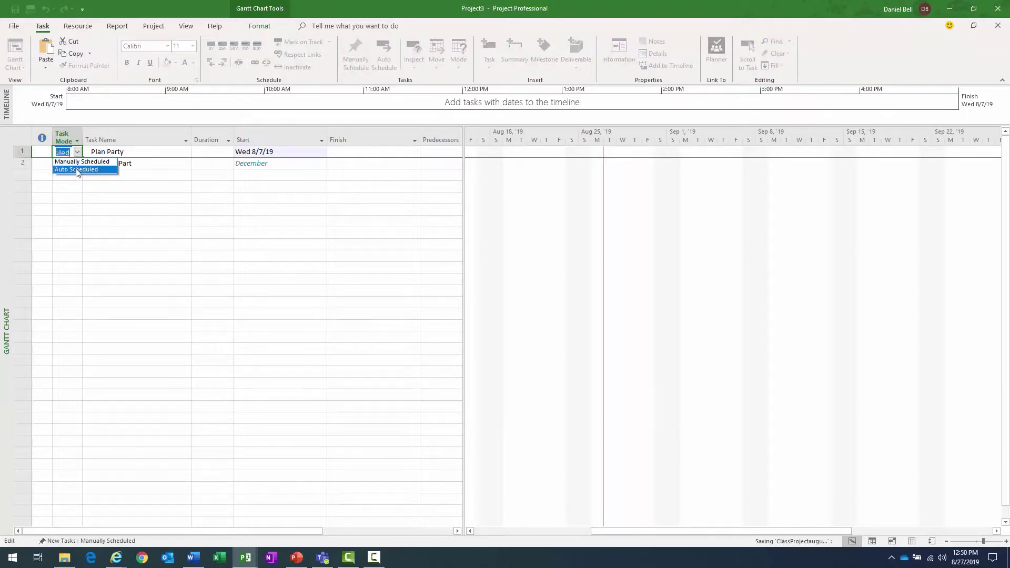
{"action": "left_click", "coordinate": [76, 170]}
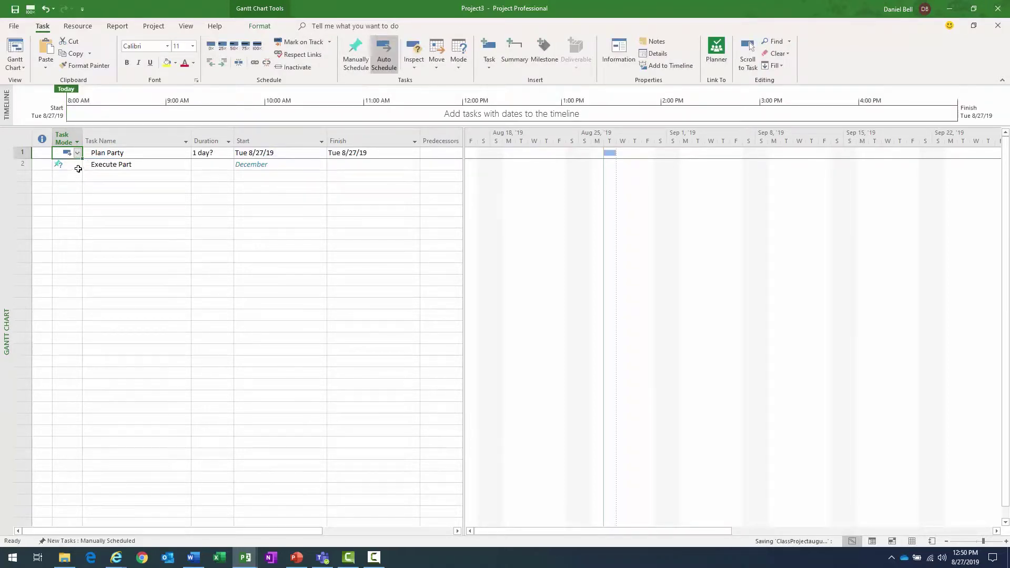
{"action": "left_click", "coordinate": [78, 165]}
{"action": "left_click", "coordinate": [78, 165]}
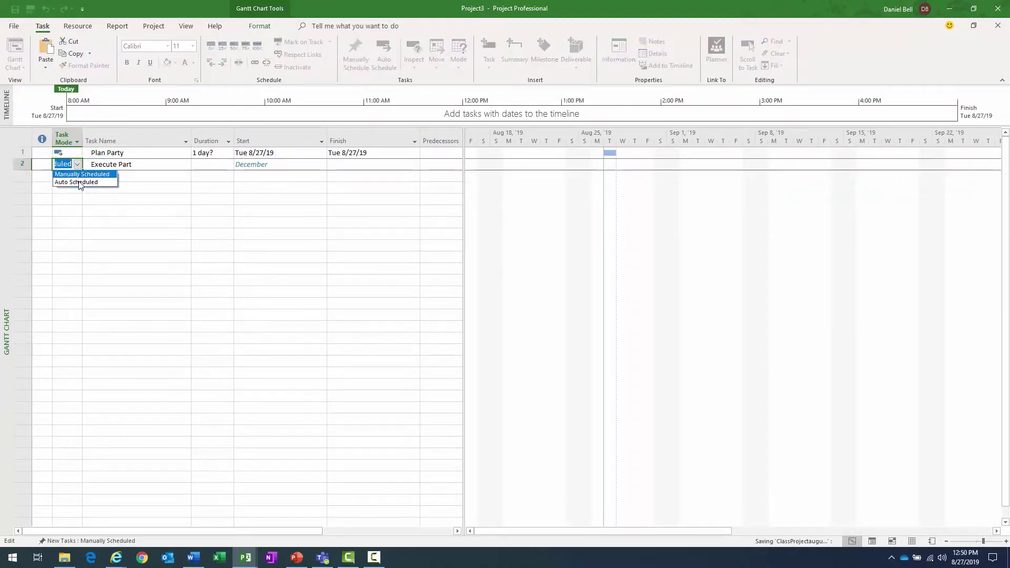
{"action": "left_click", "coordinate": [79, 183]}
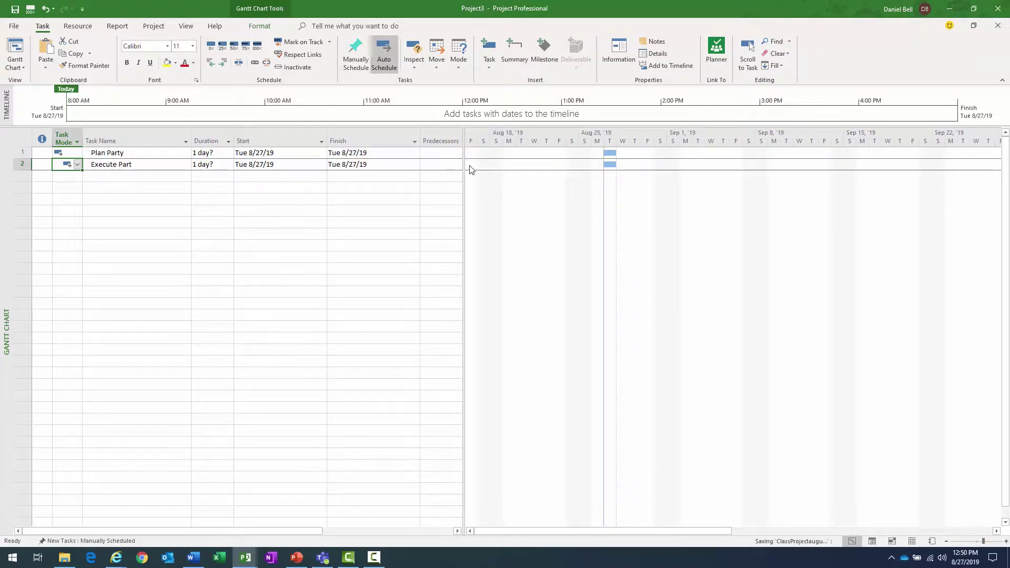
{"action": "left_click_drag", "start_coordinate": [466, 164], "coordinate": [516, 167]}
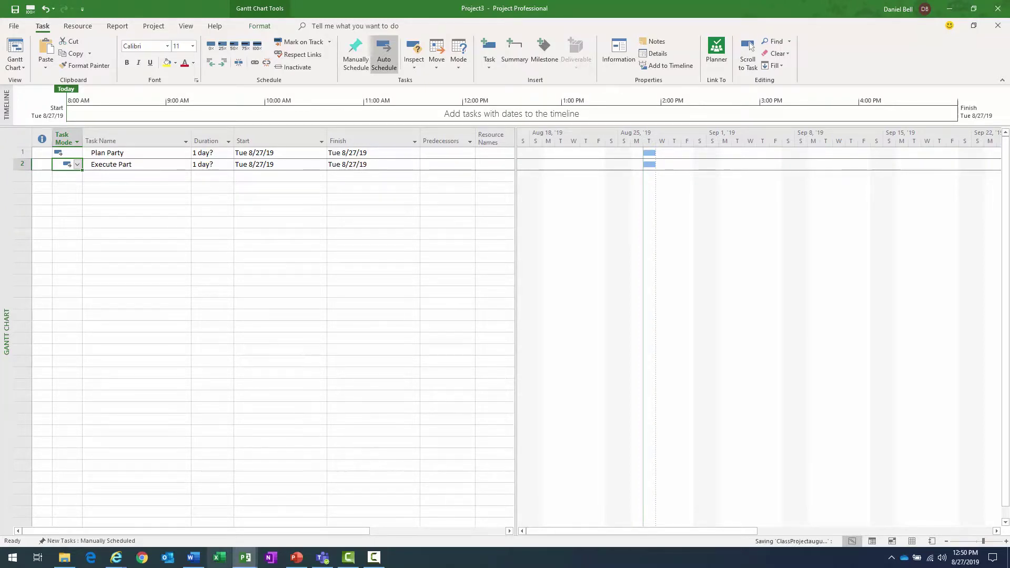
Switch to the open project Software Development Plan-DB and show its task list from the first row
{"action": "mouse_move", "coordinate": [243, 562]}
{"action": "left_click", "coordinate": [243, 521]}
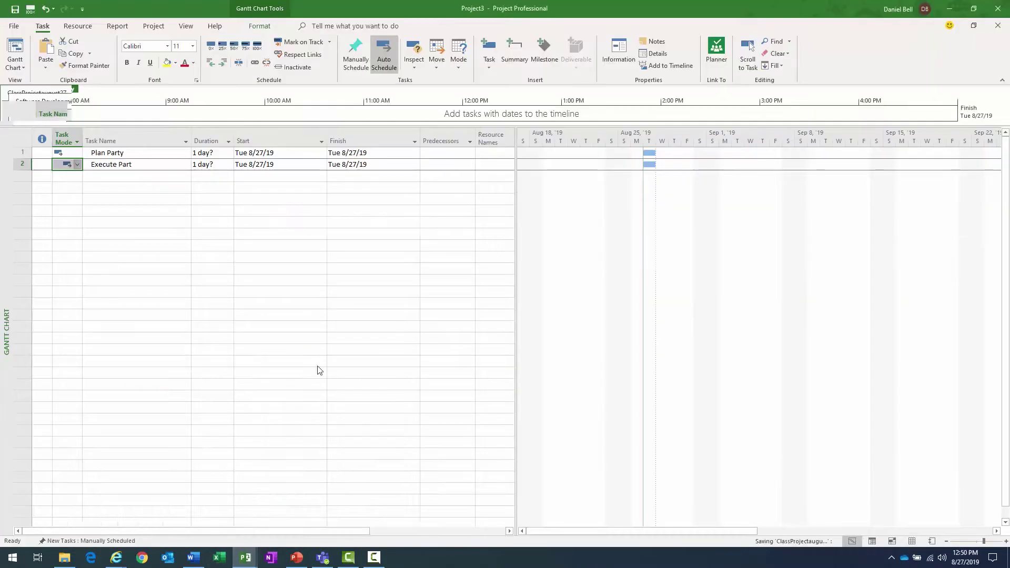
{"action": "scroll", "coordinate": [48, 302], "scroll_direction": "down", "scroll_amount": 1}
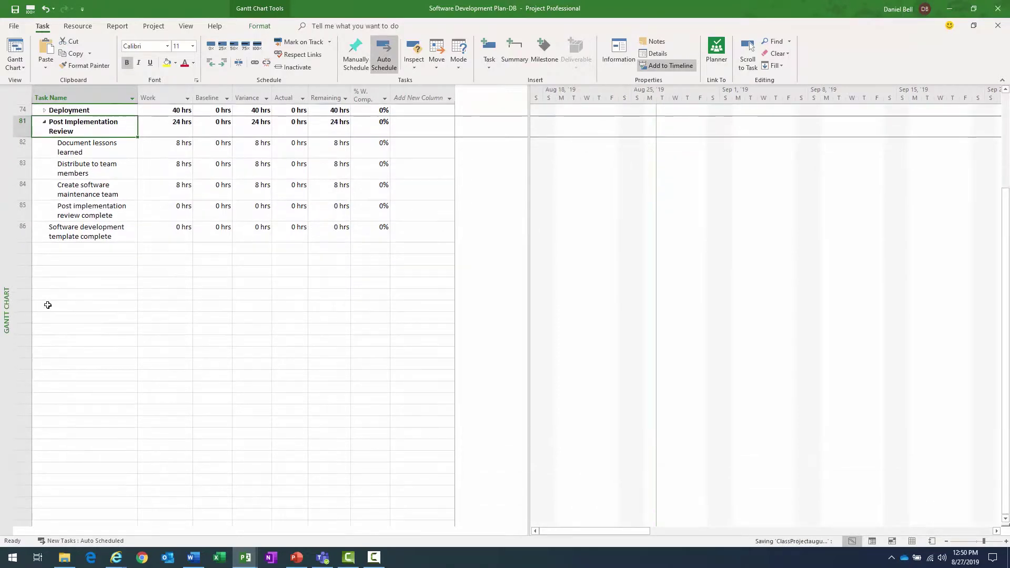
{"action": "scroll", "coordinate": [64, 289], "scroll_direction": "up", "scroll_amount": 2}
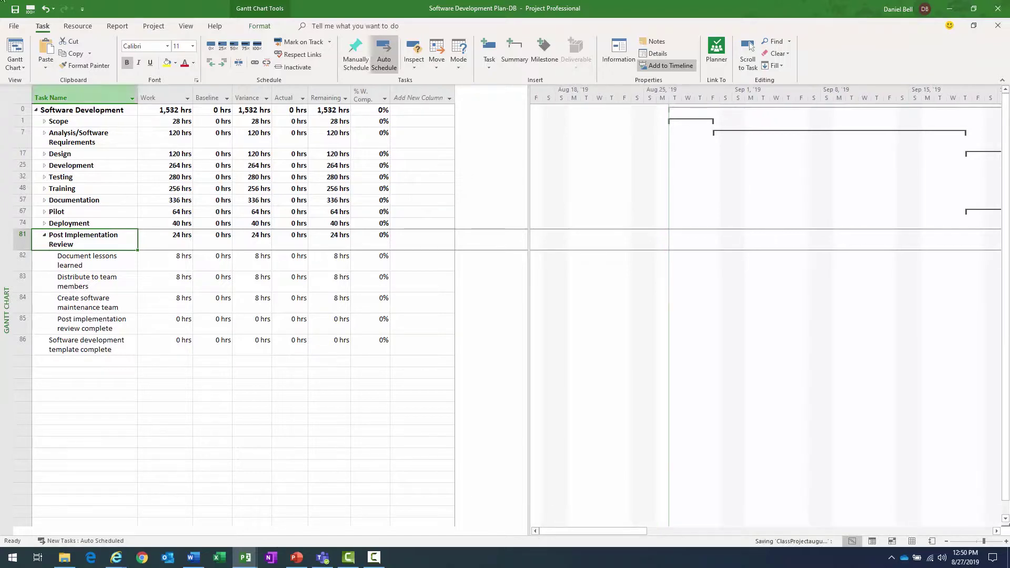
Insert a Task Mode column before the Task Name column and narrow it
{"action": "right_click", "coordinate": [68, 97]}
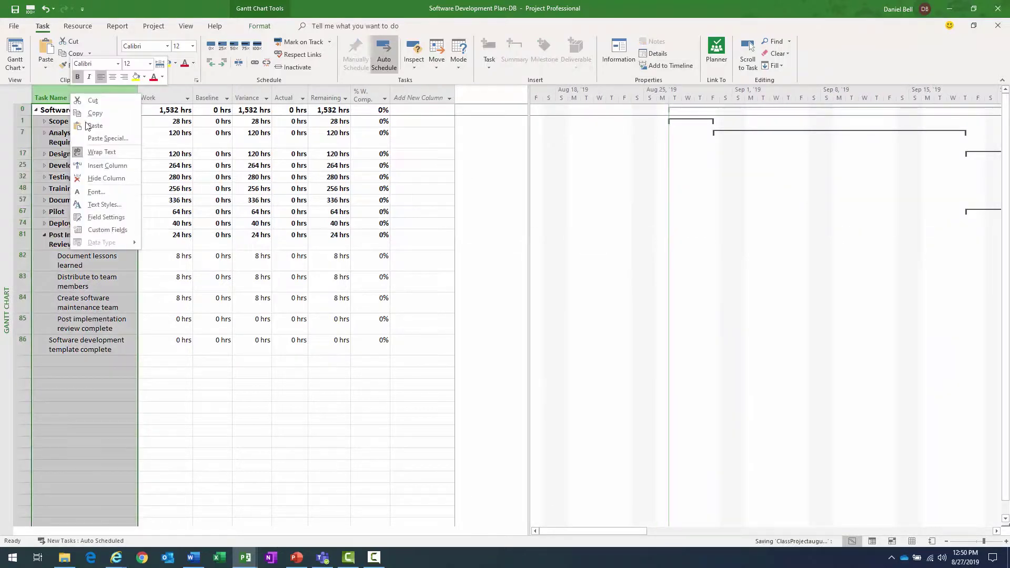
{"action": "left_click", "coordinate": [96, 165]}
{"action": "type", "text": "task Calendar"}
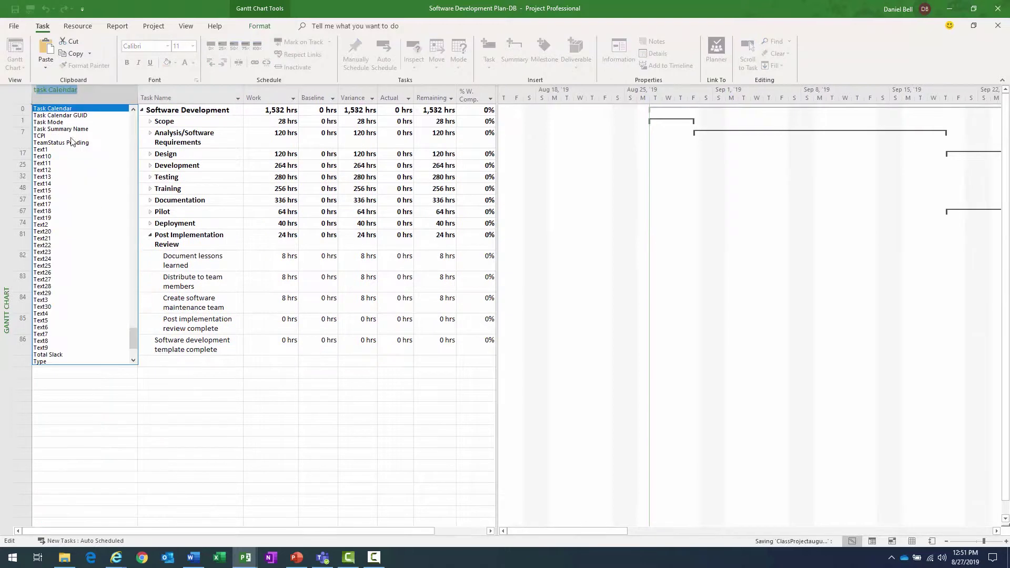
{"action": "left_click", "coordinate": [60, 123]}
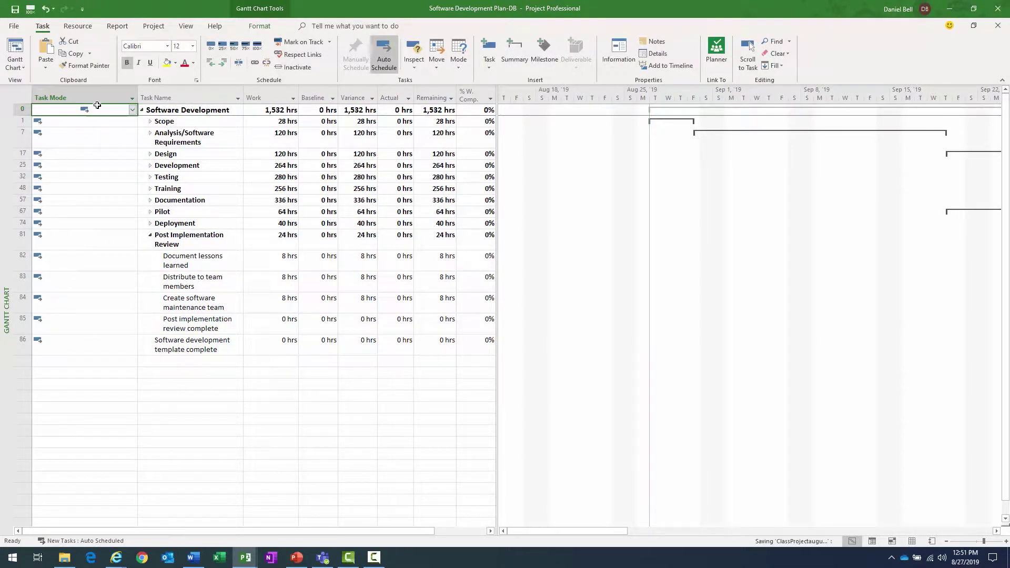
{"action": "left_click_drag", "start_coordinate": [139, 89], "coordinate": [77, 95]}
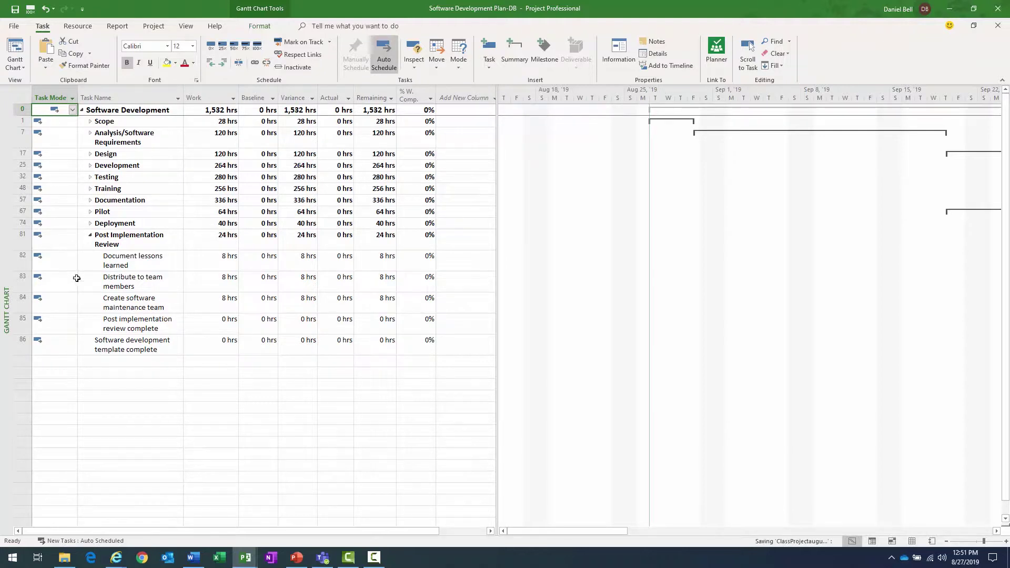
Set the Scope summary task to Manually Scheduled and return it to Auto Scheduled
{"action": "left_click", "coordinate": [60, 122]}
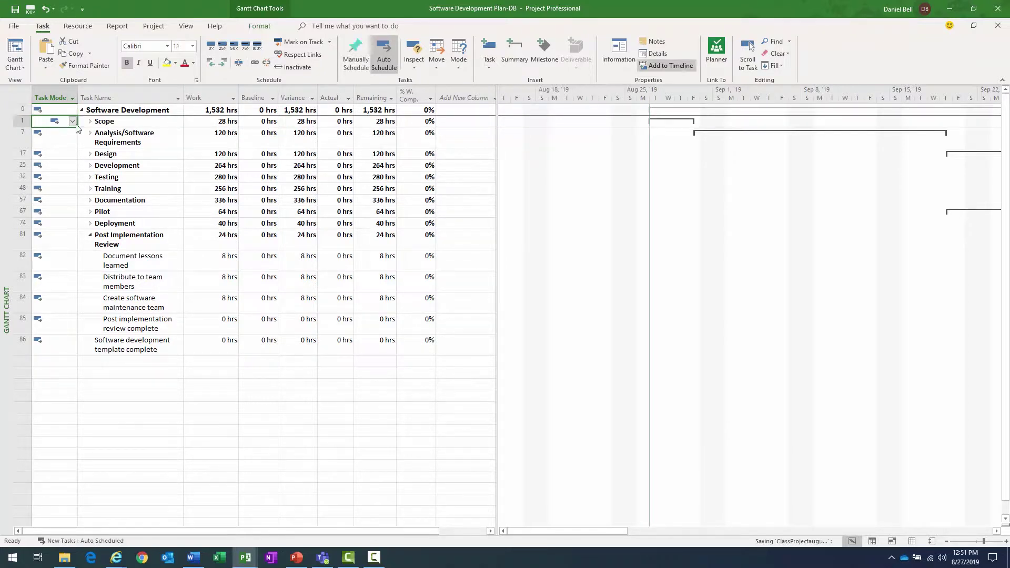
{"action": "left_click", "coordinate": [74, 123]}
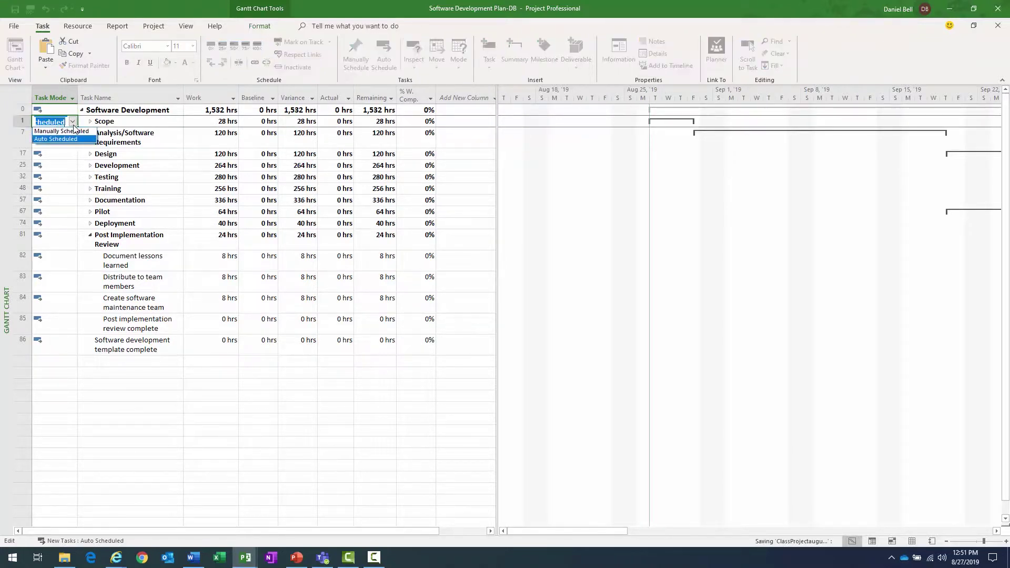
{"action": "left_click", "coordinate": [74, 138]}
{"action": "left_click", "coordinate": [73, 121]}
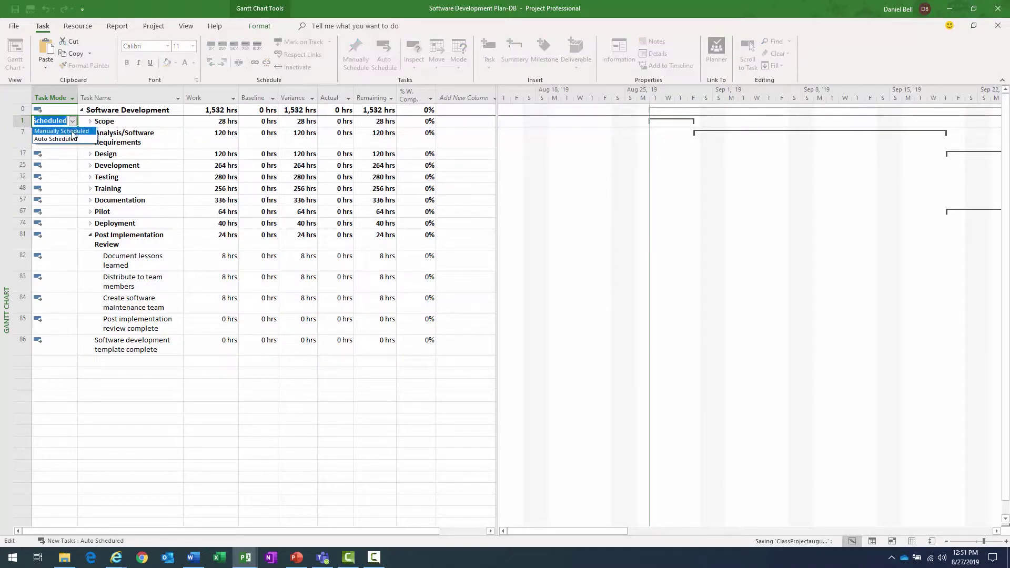
{"action": "left_click", "coordinate": [71, 130]}
{"action": "left_click", "coordinate": [73, 122]}
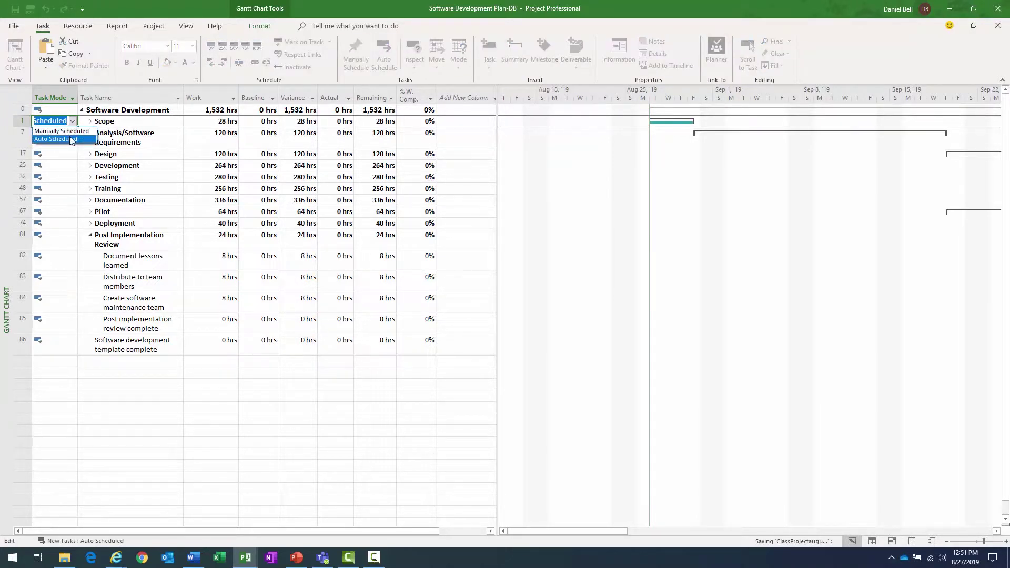
{"action": "left_click", "coordinate": [74, 138]}
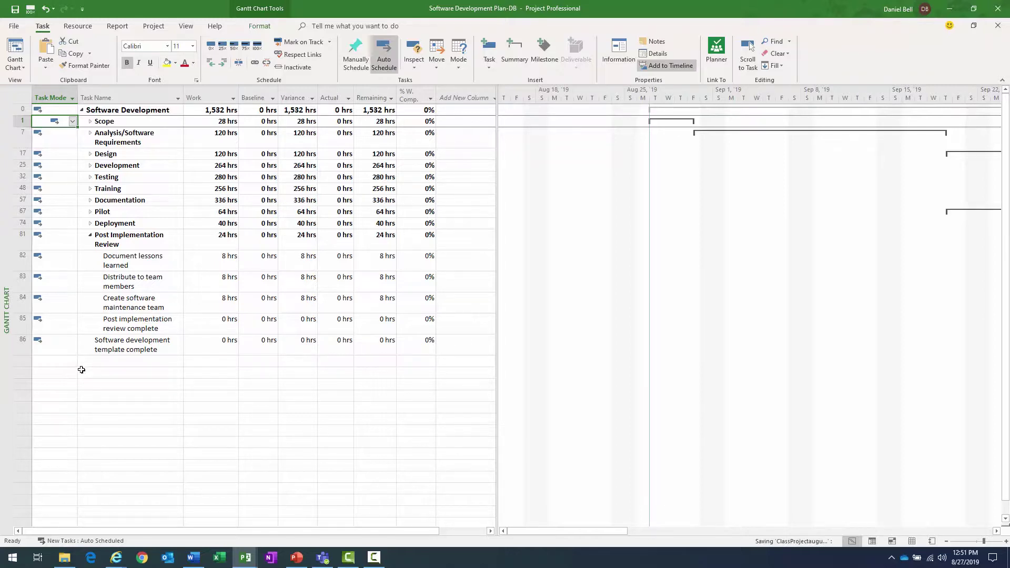
Set Document lessons learned to Manually Scheduled and fill that mode down through task 86, Software development template complete
{"action": "left_click", "coordinate": [53, 258]}
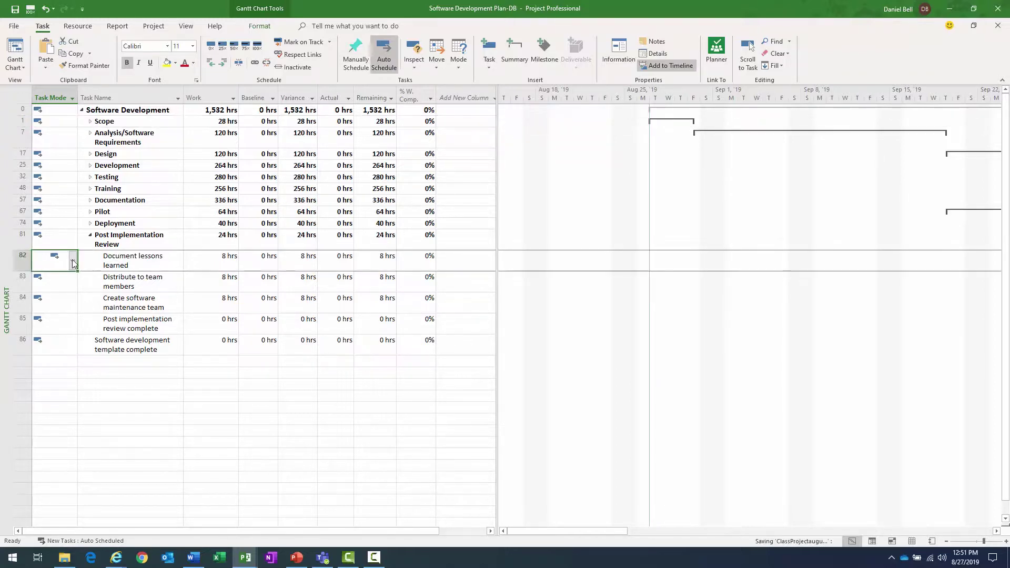
{"action": "left_click", "coordinate": [72, 260]}
{"action": "left_click", "coordinate": [74, 276]}
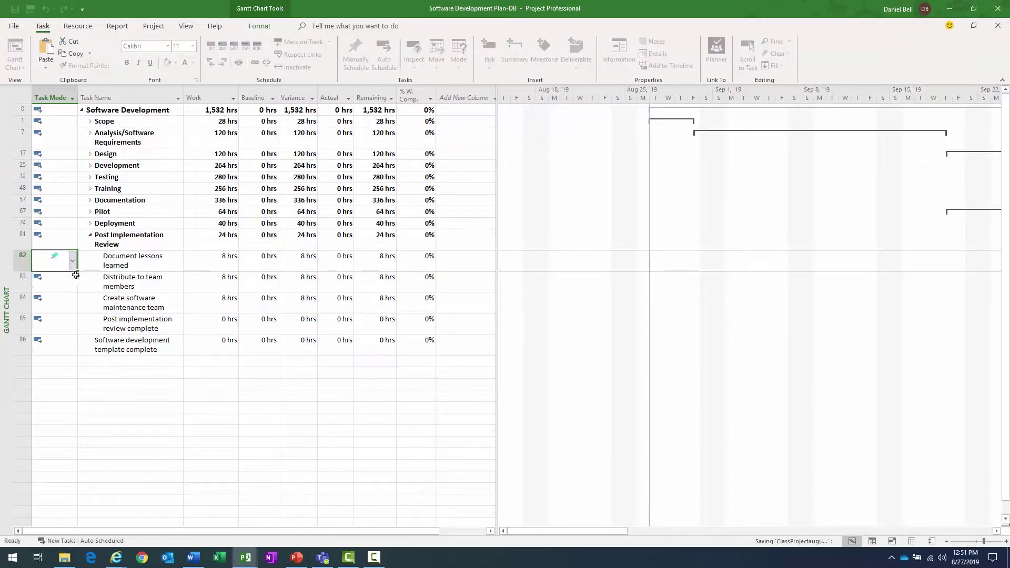
{"action": "left_click_drag", "start_coordinate": [77, 271], "coordinate": [75, 346]}
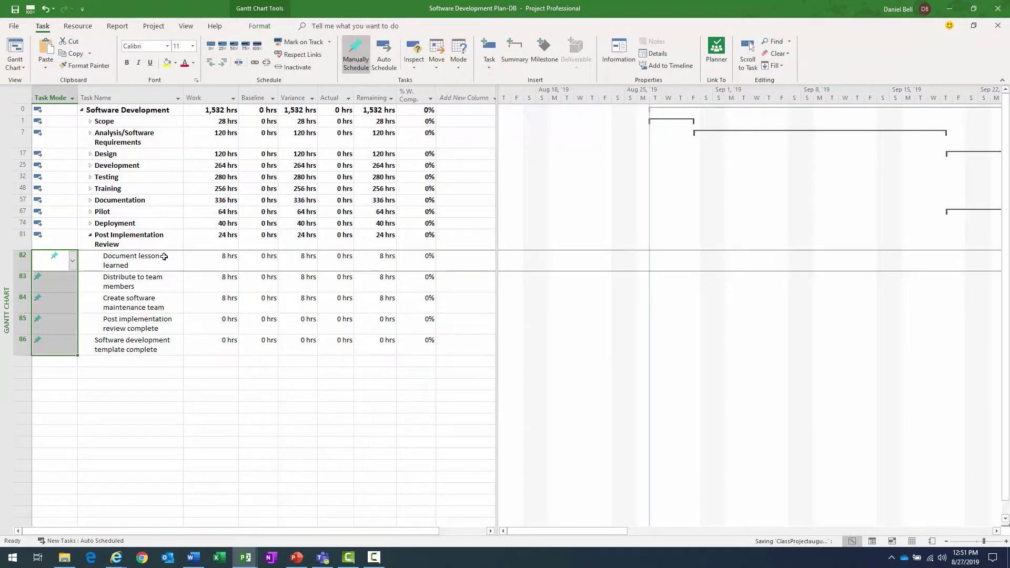
{"action": "left_click", "coordinate": [158, 263]}
{"action": "left_click", "coordinate": [149, 286]}
{"action": "left_click", "coordinate": [147, 311]}
{"action": "left_click", "coordinate": [145, 330]}
{"action": "left_click", "coordinate": [146, 344]}
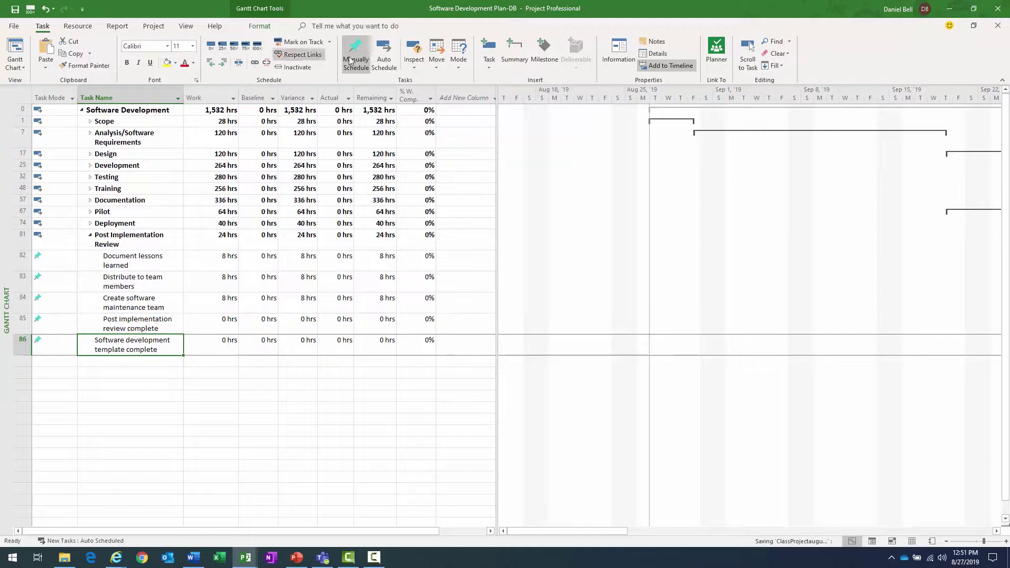
Switch the task sheet to the Entry table with duration, start, finish, predecessor and resource name columns
{"action": "left_click", "coordinate": [186, 27]}
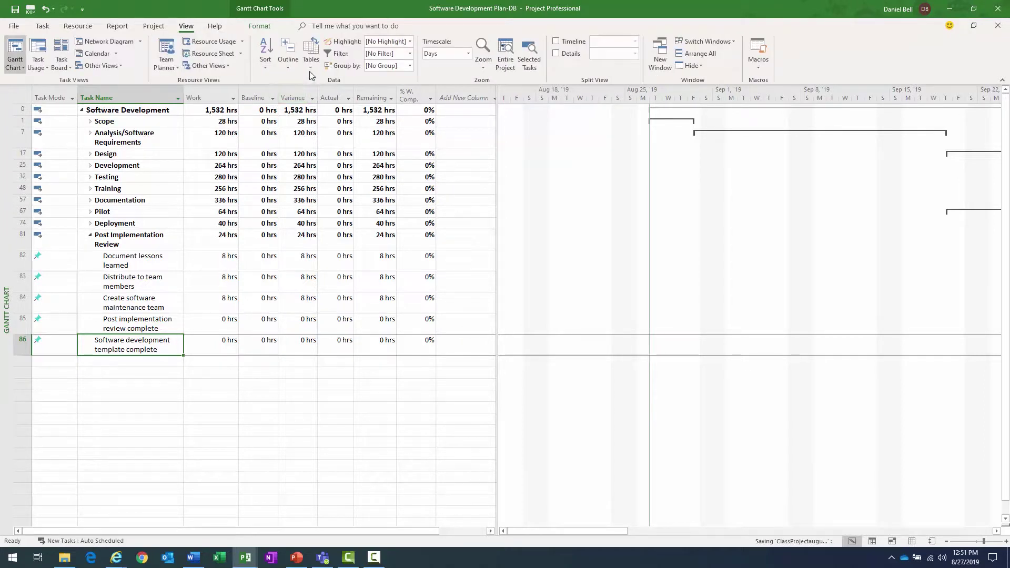
{"action": "left_click", "coordinate": [311, 53]}
{"action": "left_click", "coordinate": [322, 106]}
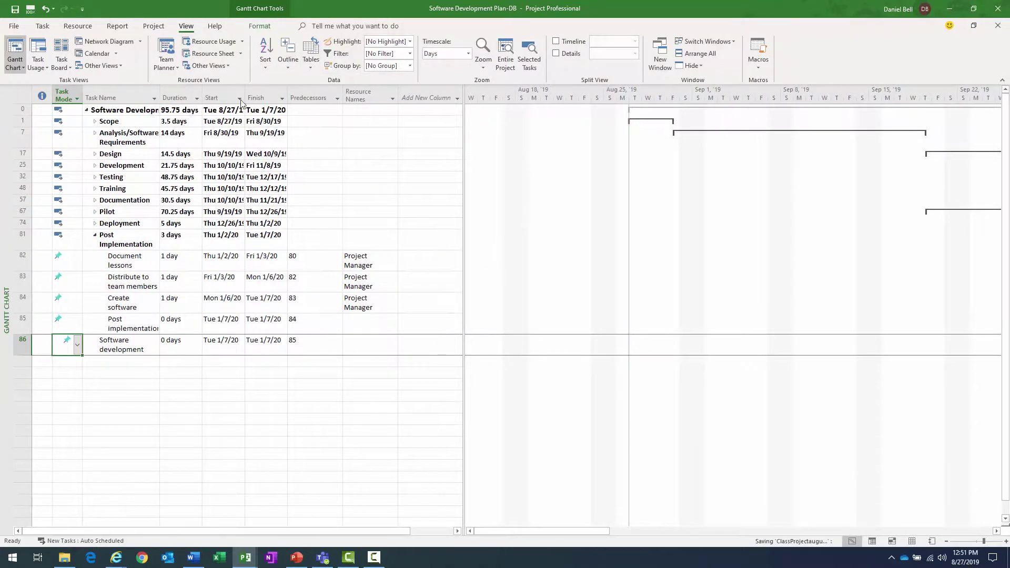
Widen the Task Name, Start and Finish columns and enlarge the task table up to the Resource Names column
{"action": "left_click_drag", "start_coordinate": [159, 98], "coordinate": [223, 98]}
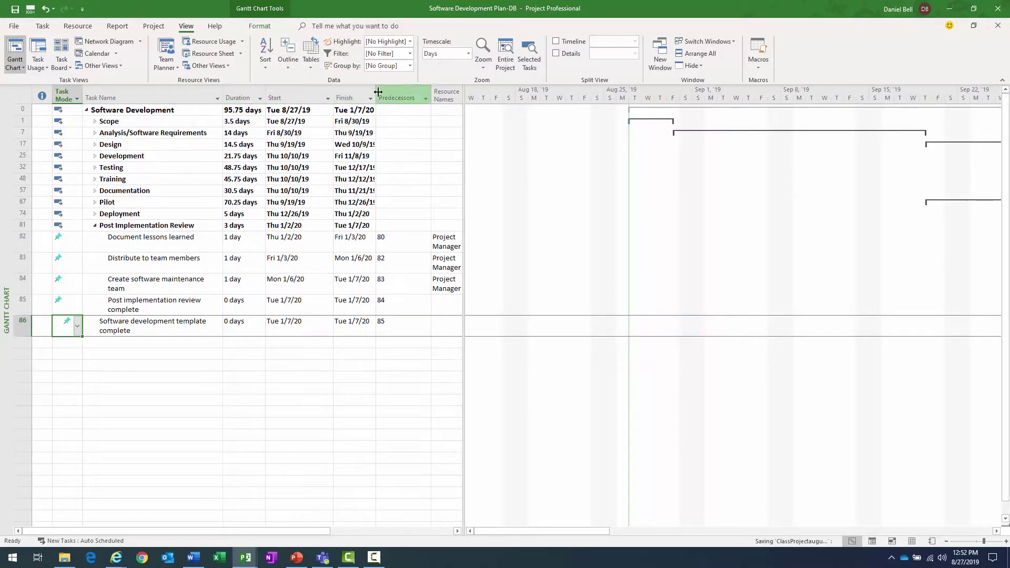
{"action": "left_click_drag", "start_coordinate": [376, 96], "coordinate": [392, 97]}
{"action": "left_click_drag", "start_coordinate": [462, 110], "coordinate": [513, 110]}
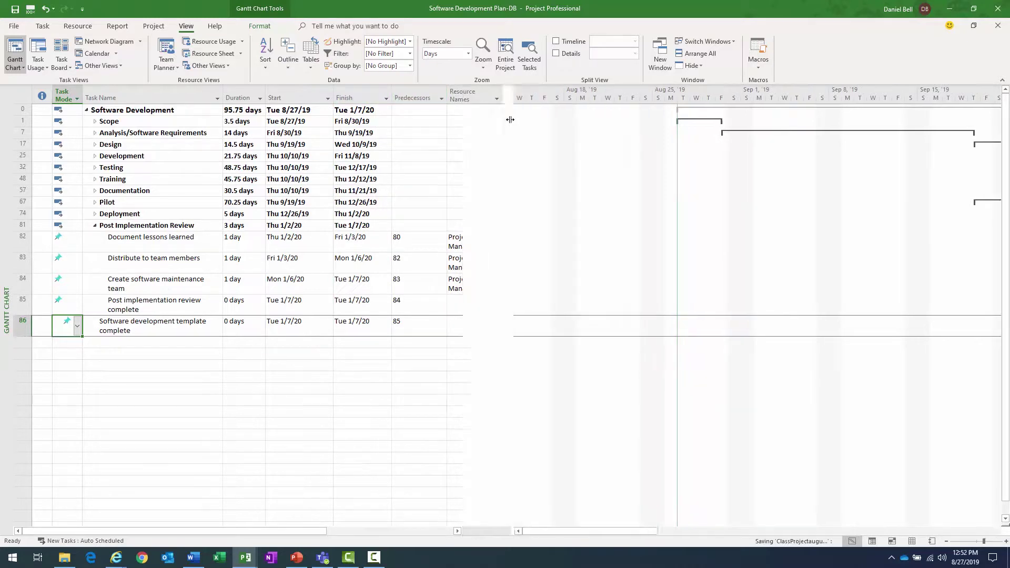
Bring the Post Implementation Review bars into view on the Gantt chart and narrow the task table slightly
{"action": "left_click", "coordinate": [194, 225]}
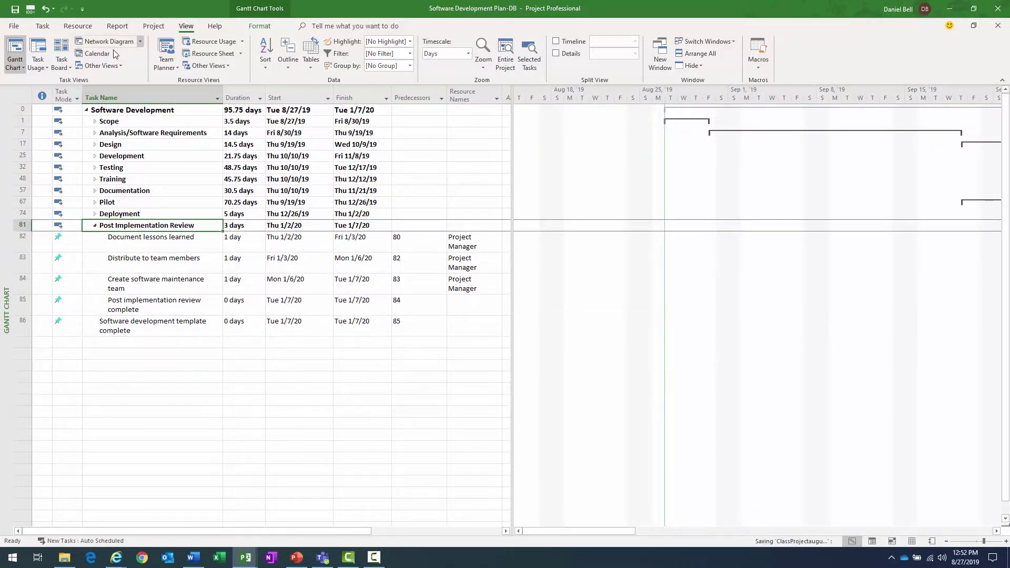
{"action": "left_click", "coordinate": [42, 25]}
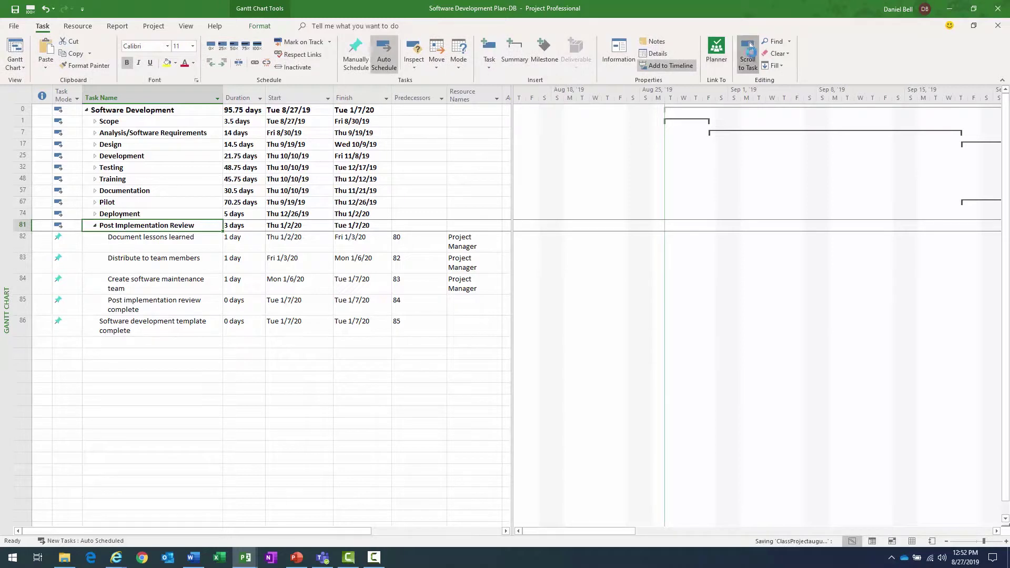
{"action": "left_click", "coordinate": [747, 55]}
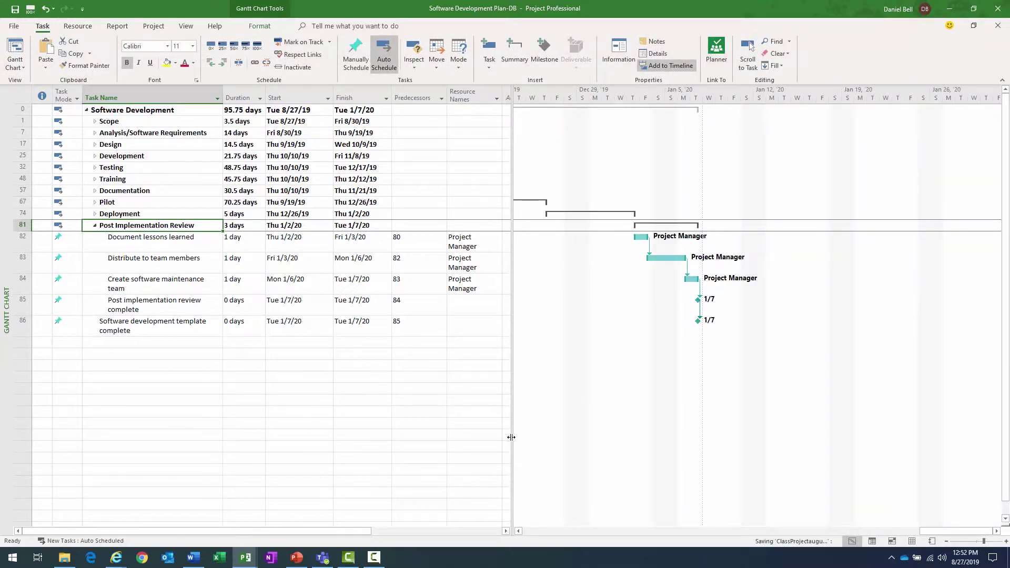
{"action": "left_click_drag", "start_coordinate": [511, 437], "coordinate": [503, 437]}
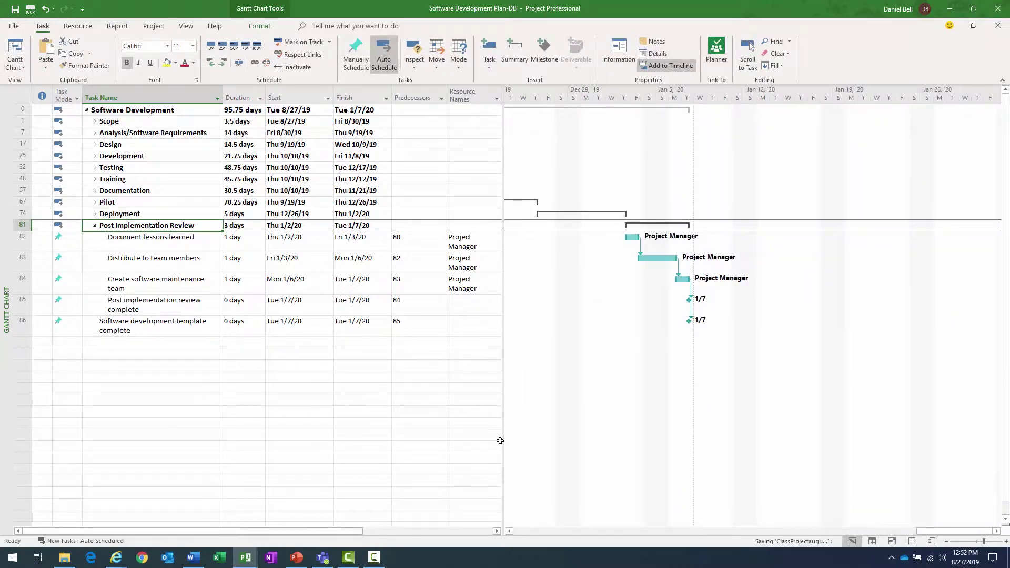
Expand the Deployment summary task to show its subtasks and their bars above Post Implementation Review
{"action": "left_click", "coordinate": [95, 213]}
{"action": "scroll", "coordinate": [559, 380], "scroll_direction": "down", "scroll_amount": 4}
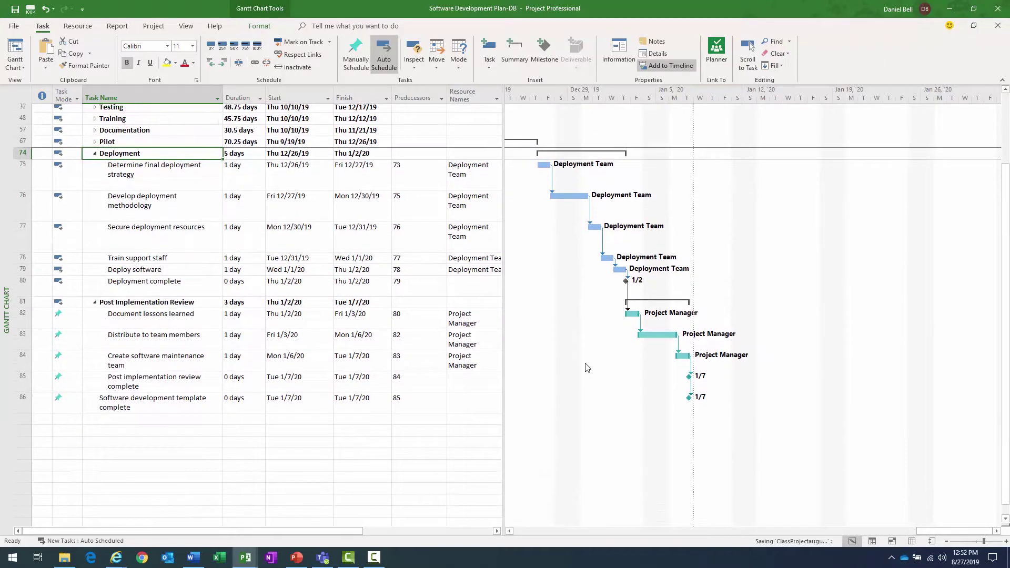
{"action": "scroll", "coordinate": [586, 368], "scroll_direction": "up", "scroll_amount": 1}
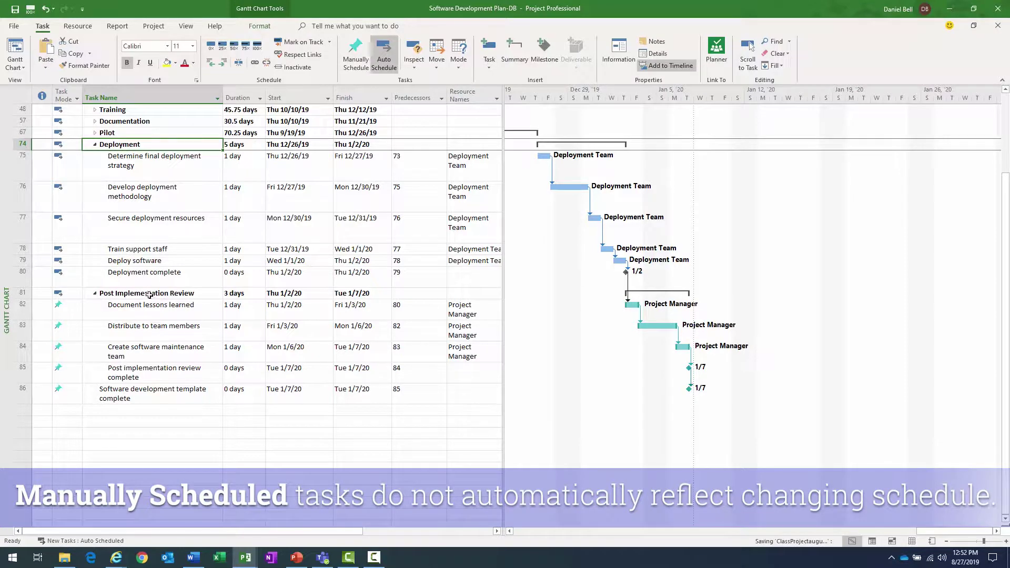
Set the duration of Deploy software (task 79) to 10 days, undo that change and redo it
{"action": "left_click", "coordinate": [147, 310]}
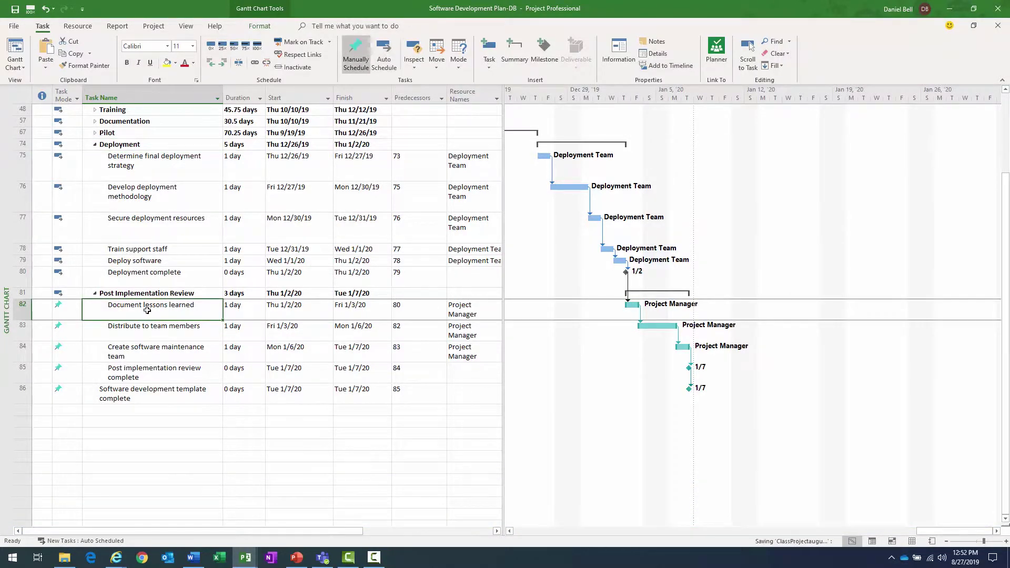
{"action": "left_click", "coordinate": [293, 314]}
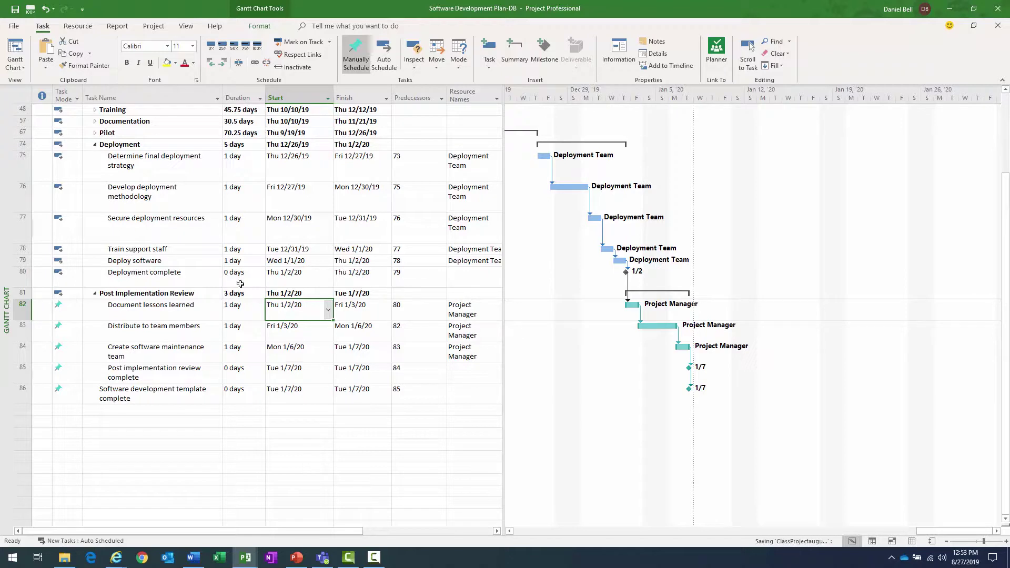
{"action": "left_click", "coordinate": [23, 278]}
{"action": "left_click", "coordinate": [247, 275]}
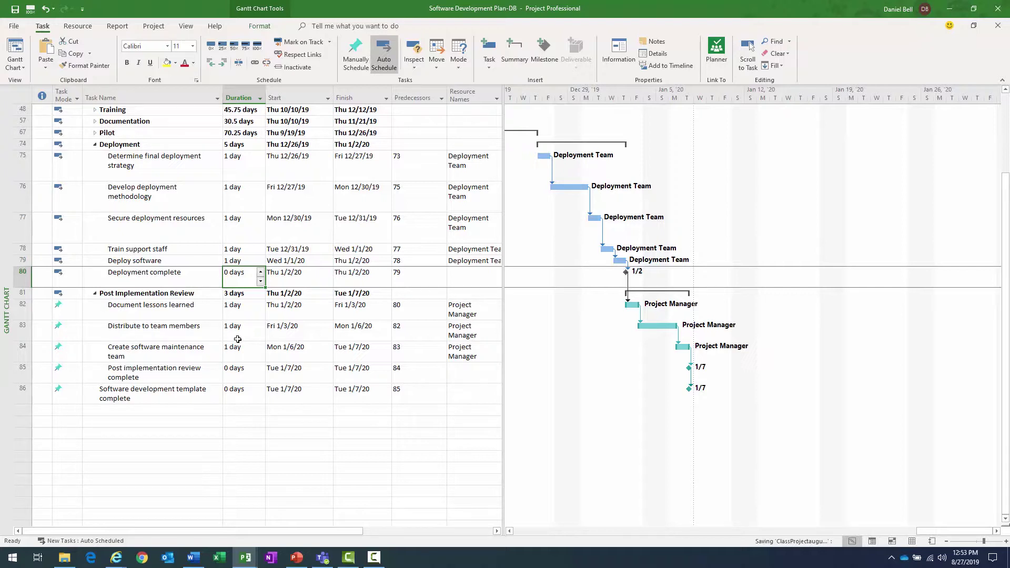
{"action": "left_click", "coordinate": [240, 261]}
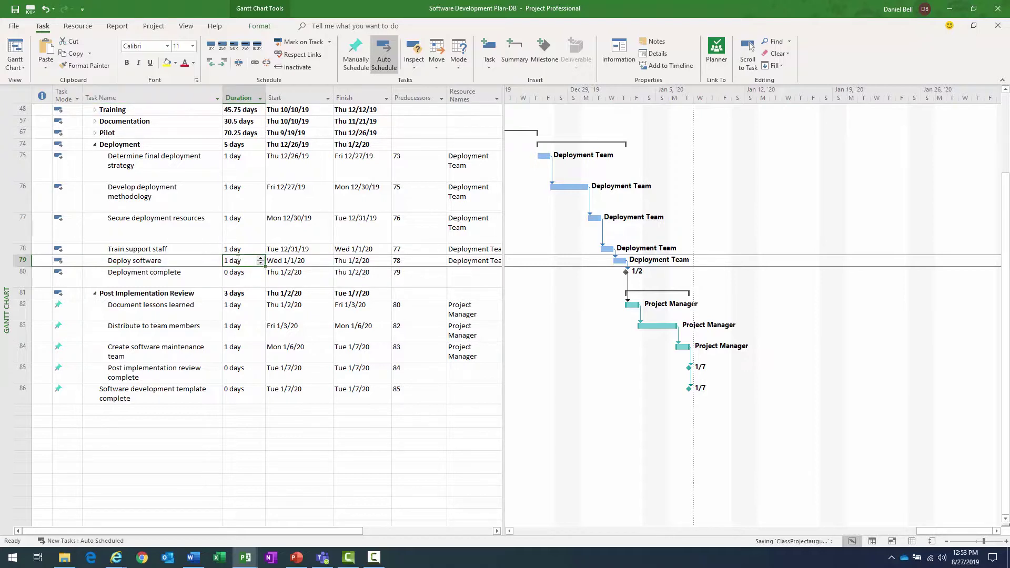
{"action": "type", "text": "10"}
{"action": "key", "text": "Return"}
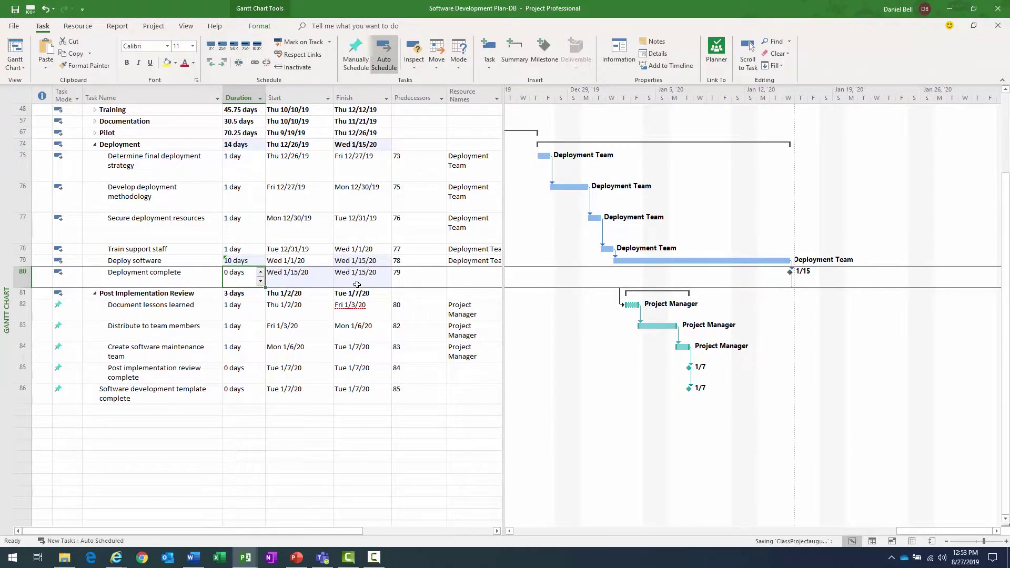
{"action": "key", "text": "ctrl+z"}
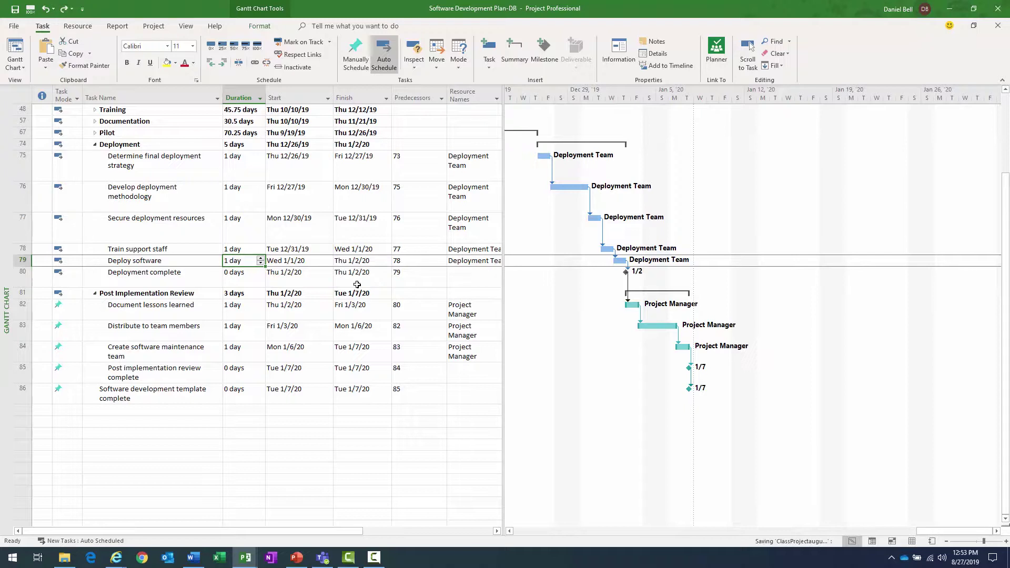
{"action": "key", "text": "ctrl+y"}
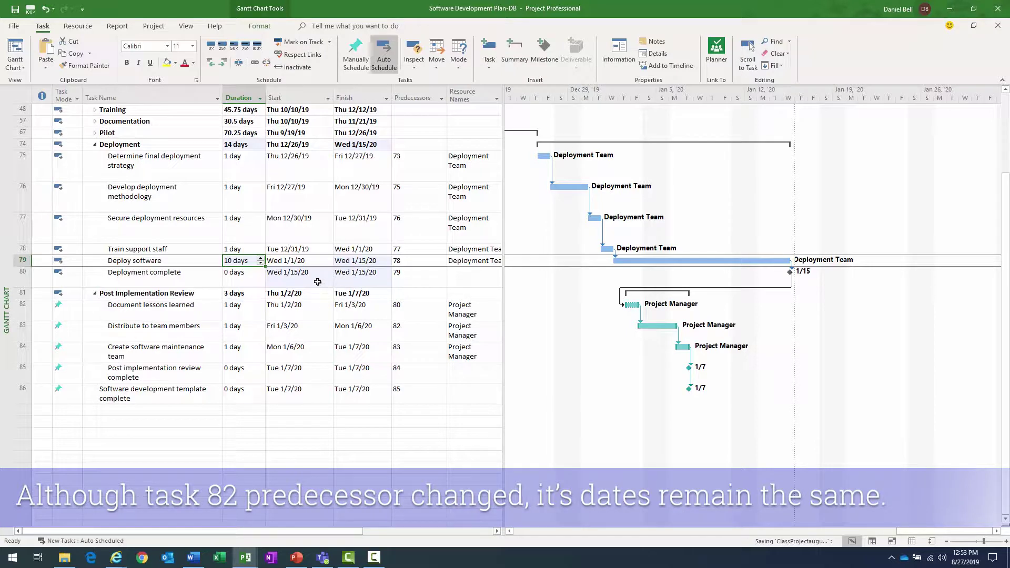
Apply Respect Links to manually scheduled tasks 82 through 86, from Document lessons learned to Software development template complete
{"action": "left_click", "coordinate": [153, 278]}
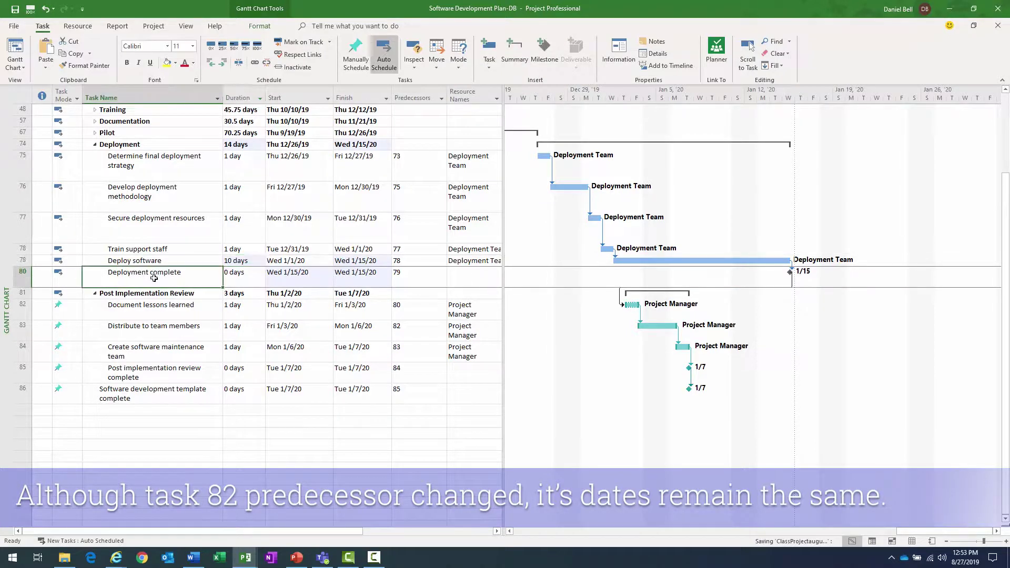
{"action": "left_click", "coordinate": [148, 315]}
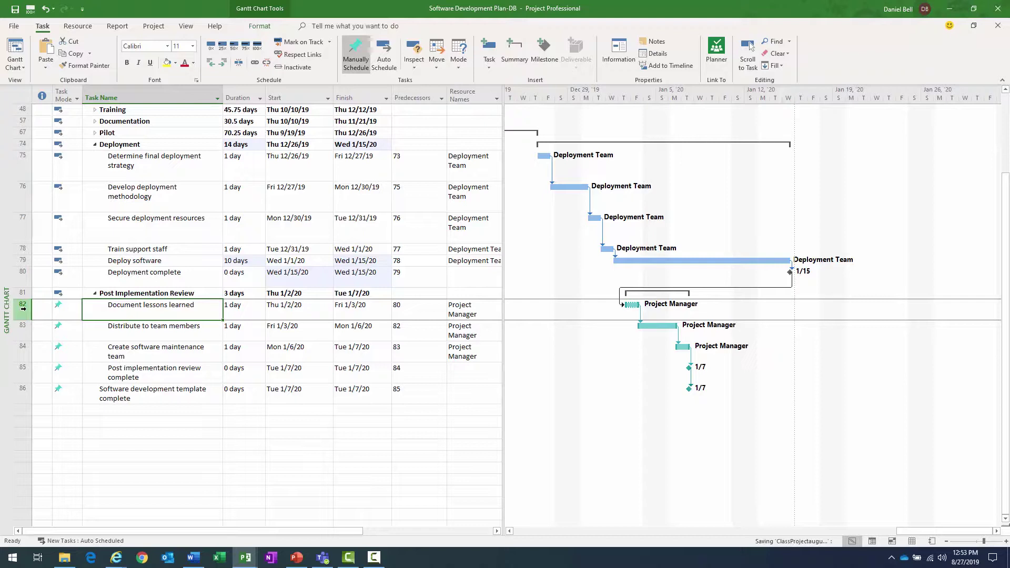
{"action": "left_click", "coordinate": [326, 308]}
{"action": "left_click", "coordinate": [137, 316]}
{"action": "left_click", "coordinate": [23, 392]}
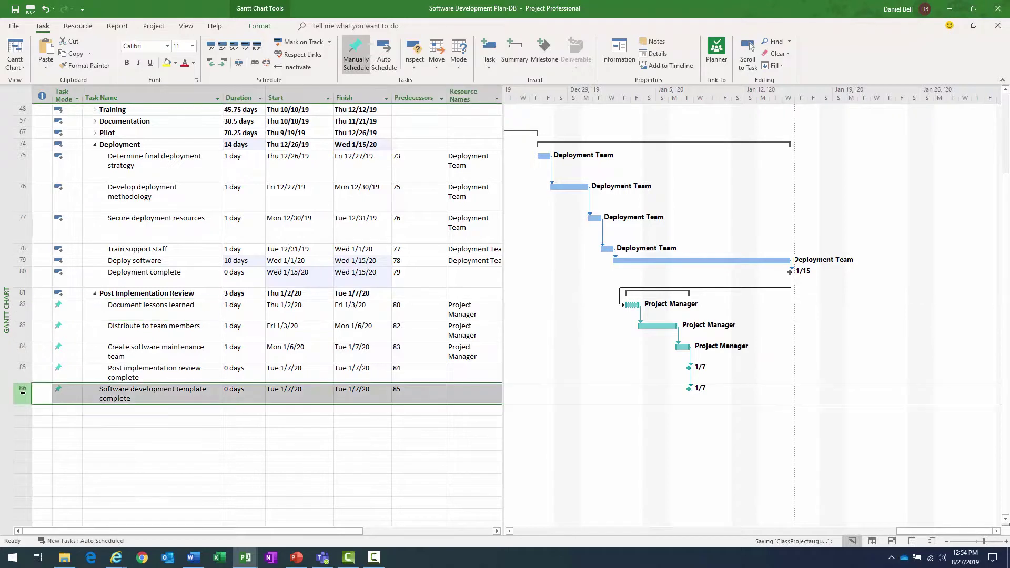
{"action": "left_click_drag", "start_coordinate": [23, 392], "coordinate": [17, 311]}
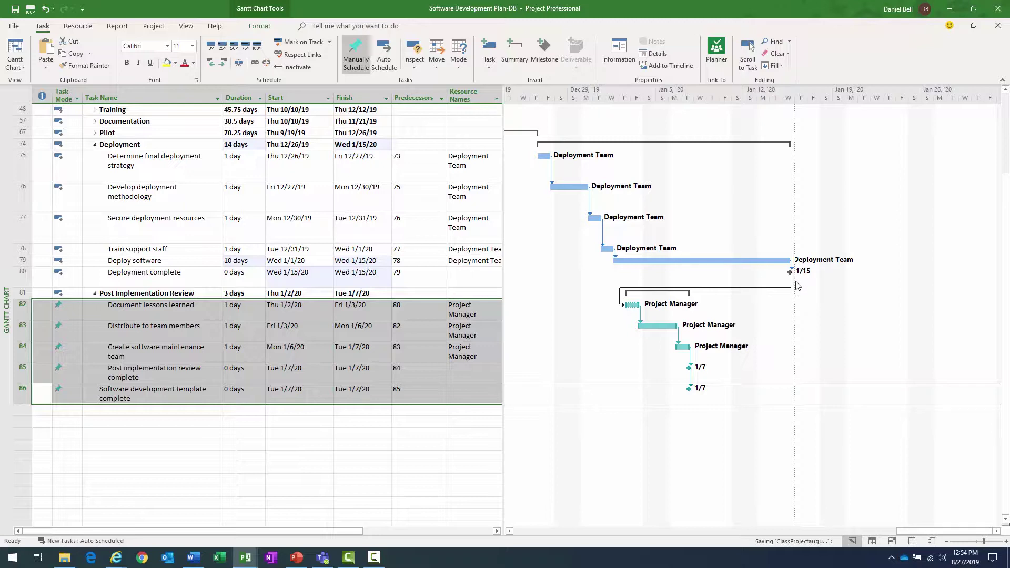
{"action": "left_click", "coordinate": [408, 308]}
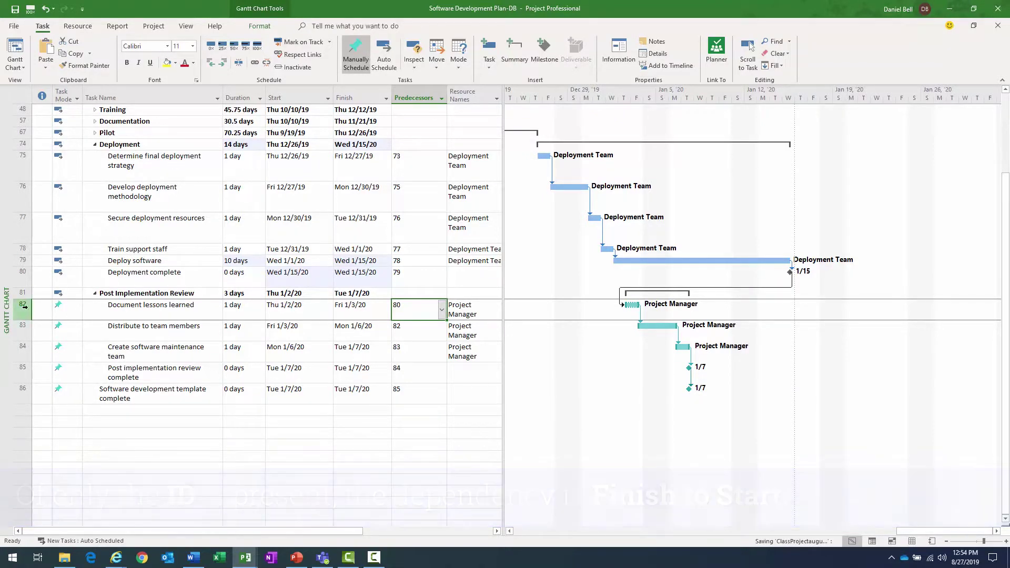
{"action": "left_click_drag", "start_coordinate": [36, 394], "coordinate": [35, 310]}
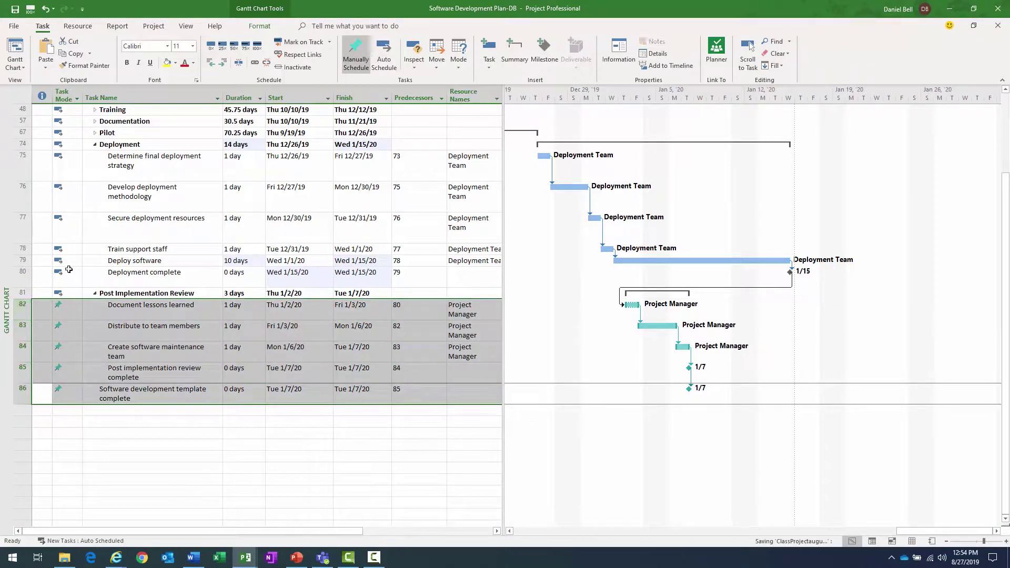
{"action": "left_click", "coordinate": [304, 55]}
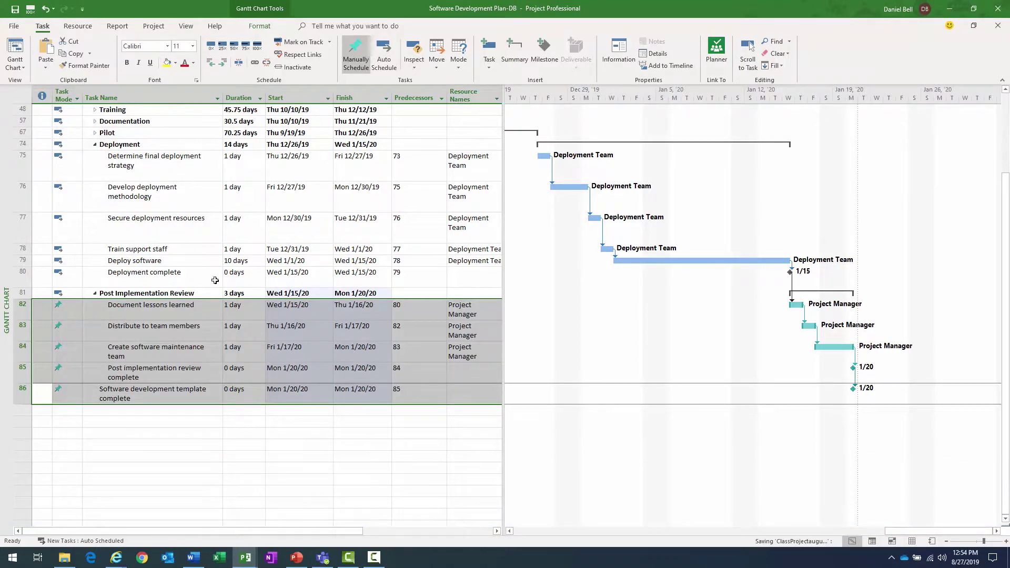
{"action": "left_click", "coordinate": [167, 313]}
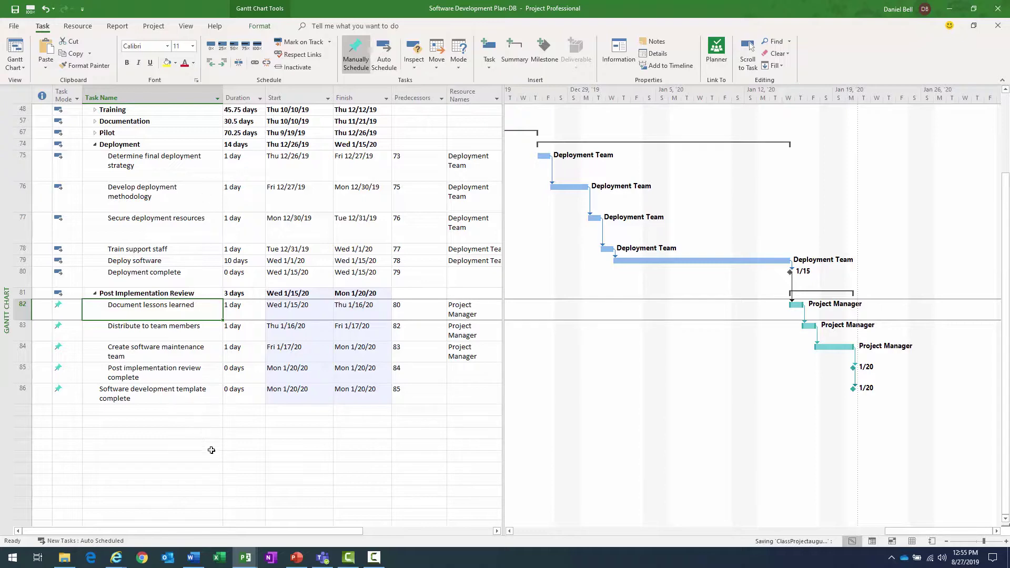
Switch to ClassProjectaugust27 and back, and undo the Respect Links and Deploy software duration changes in Software Development Plan-DB
{"action": "left_click", "coordinate": [242, 557]}
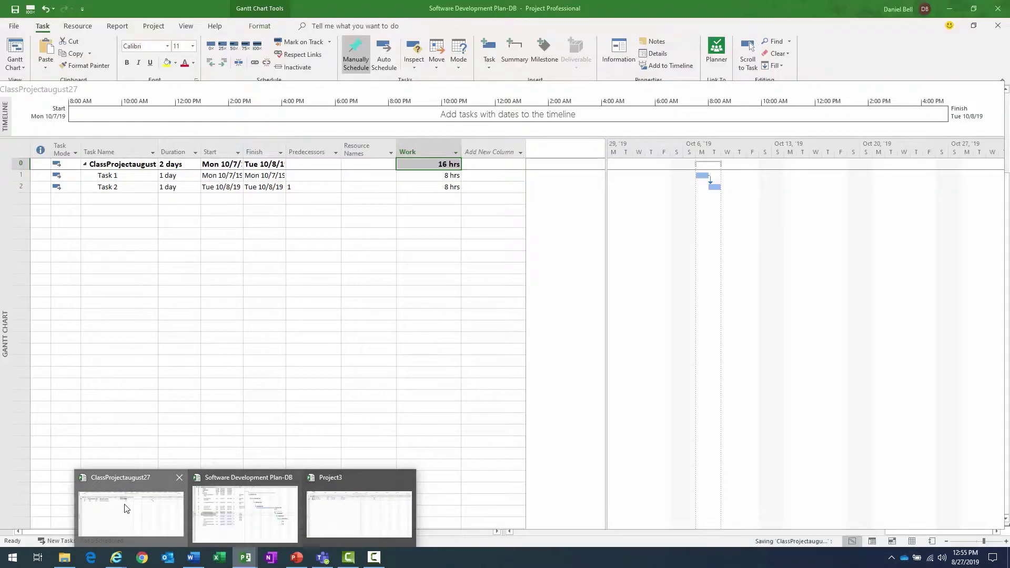
{"action": "left_click", "coordinate": [125, 509]}
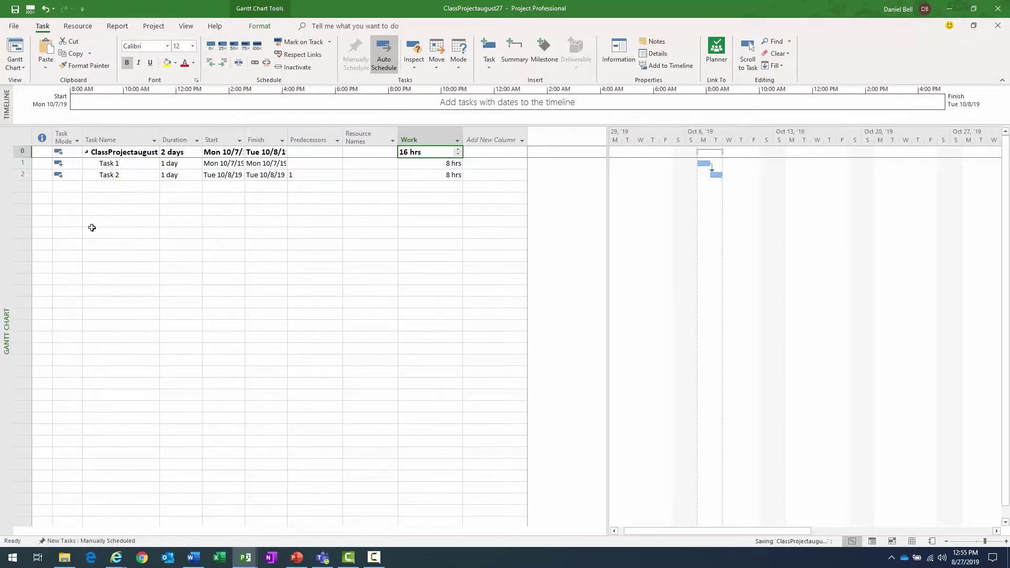
{"action": "left_click", "coordinate": [72, 162]}
{"action": "key", "text": "alt+Tab"}
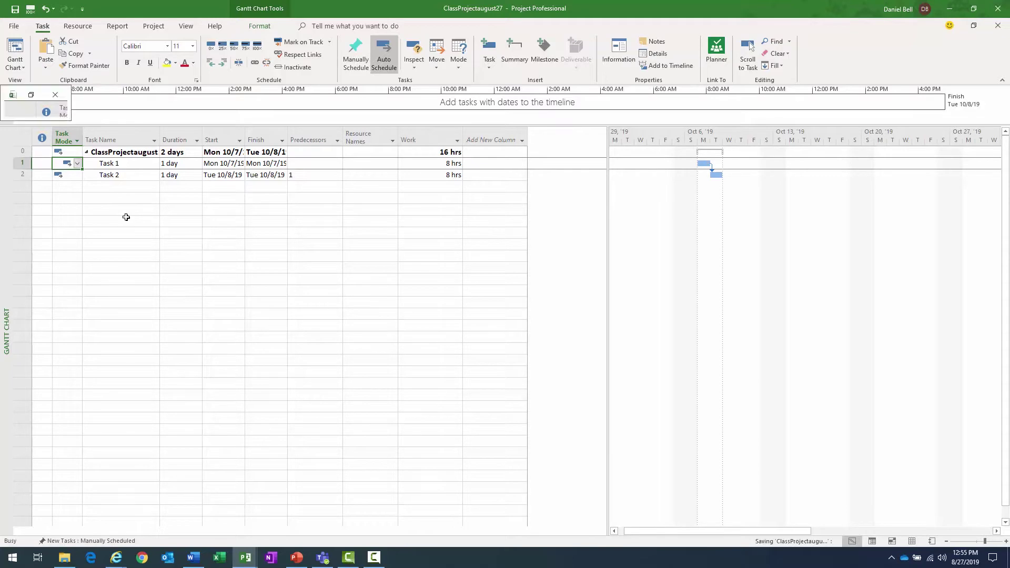
{"action": "key", "text": "ctrl+z"}
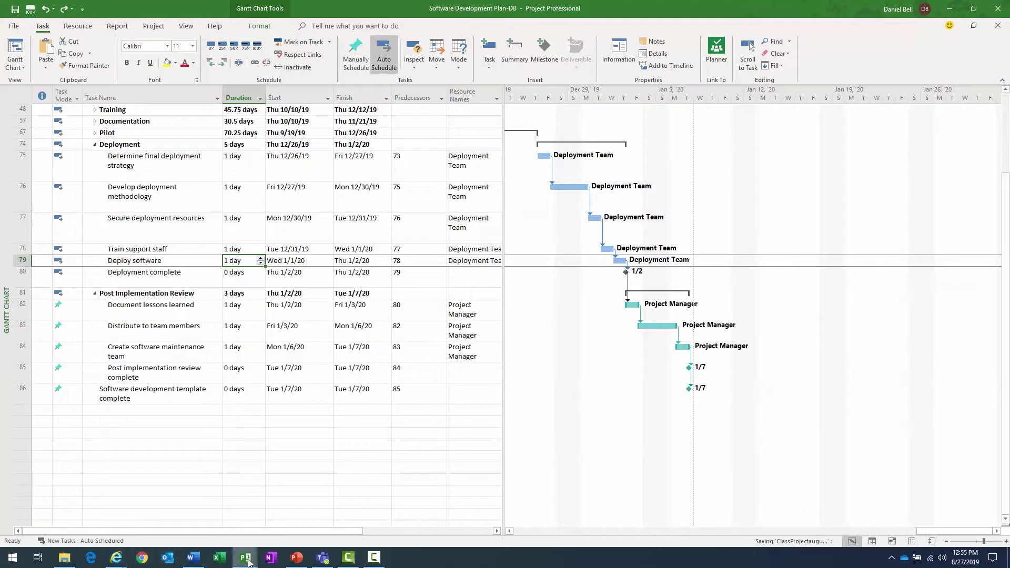
Return to the ClassProjectaugust27 project and delete Task 1 and Task 2 from its task table
{"action": "mouse_move", "coordinate": [246, 557]}
{"action": "left_click", "coordinate": [137, 505]}
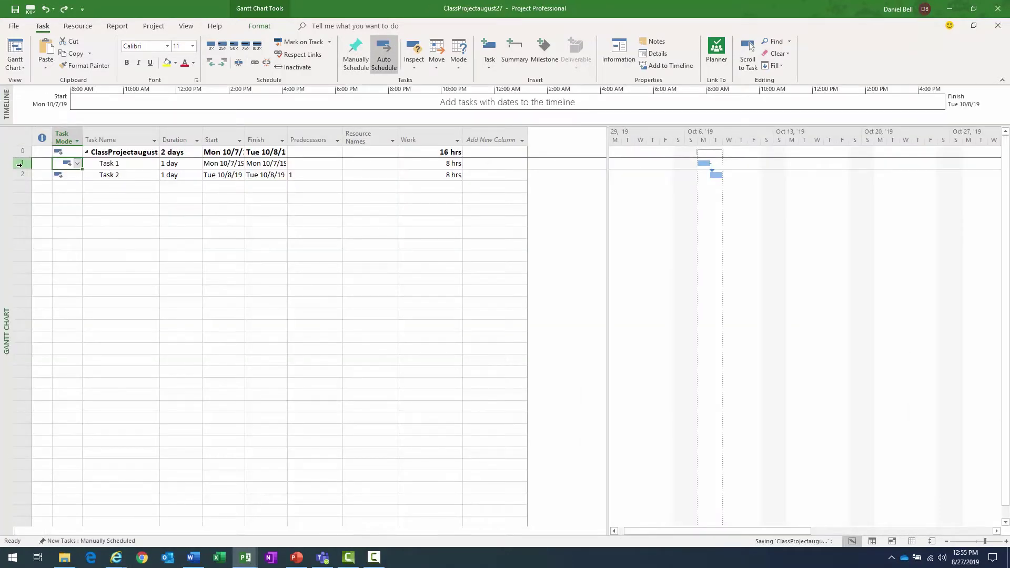
{"action": "left_click_drag", "start_coordinate": [22, 163], "coordinate": [22, 174]}
{"action": "right_click", "coordinate": [22, 174]}
{"action": "left_click", "coordinate": [62, 262]}
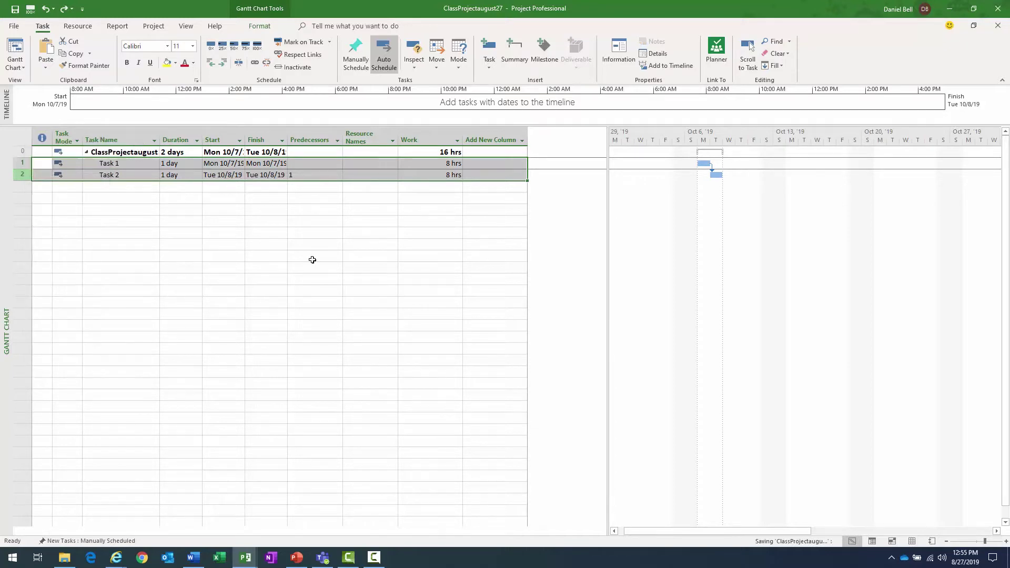
{"action": "left_click", "coordinate": [174, 165]}
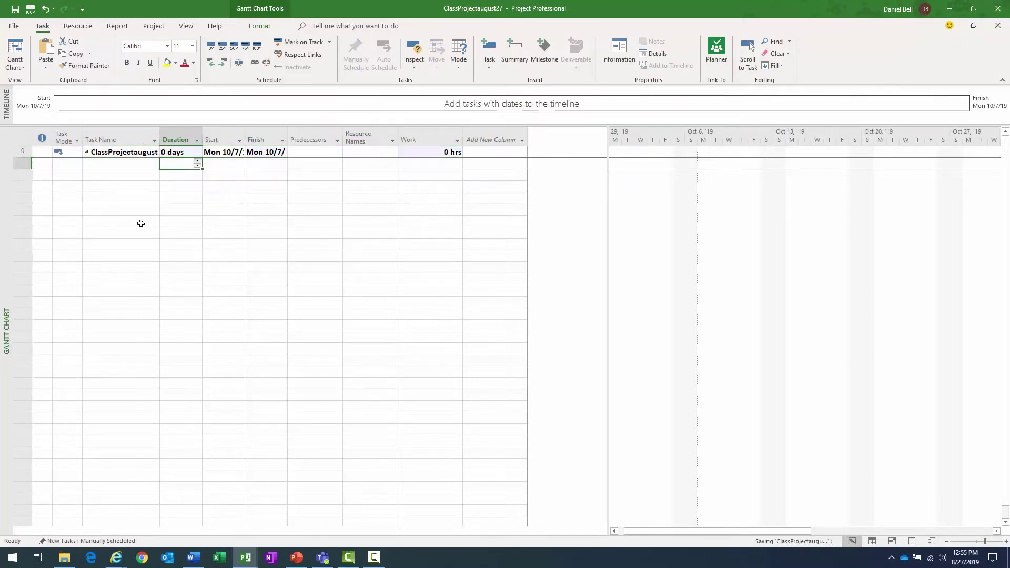
Review the task mode choices available for new tasks in ClassProjectaugust27 without changing the mode
{"action": "left_click", "coordinate": [122, 541]}
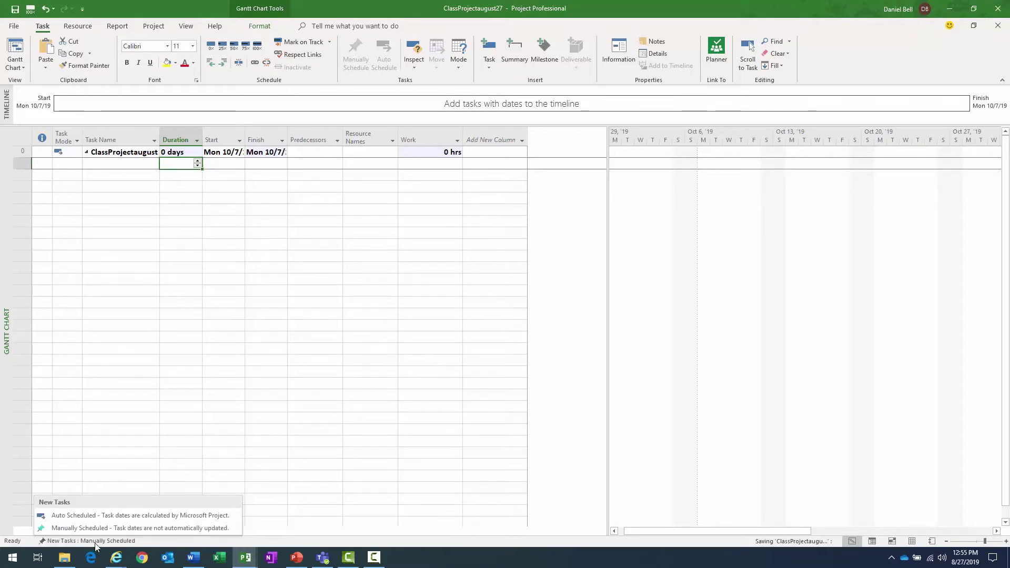
{"action": "left_click", "coordinate": [176, 545]}
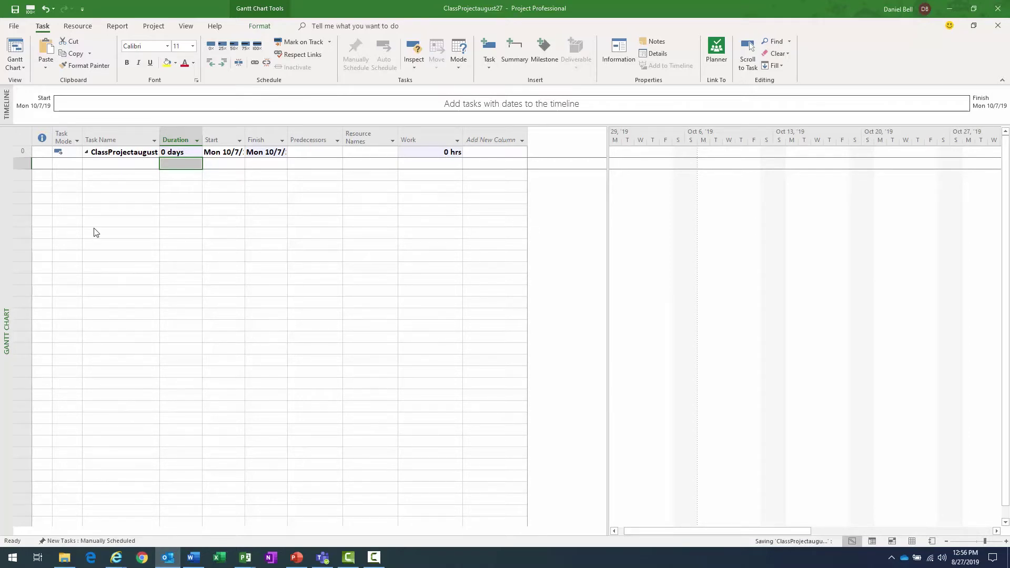
In the Project Options schedule settings, set newly created tasks to Auto Scheduled for All New Projects
{"action": "left_click", "coordinate": [14, 27]}
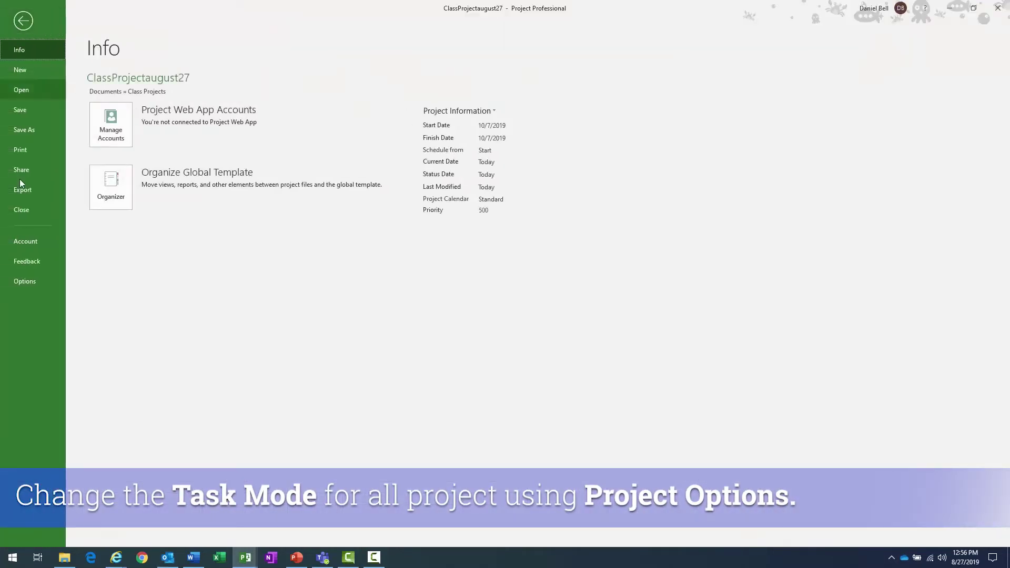
{"action": "left_click", "coordinate": [28, 279]}
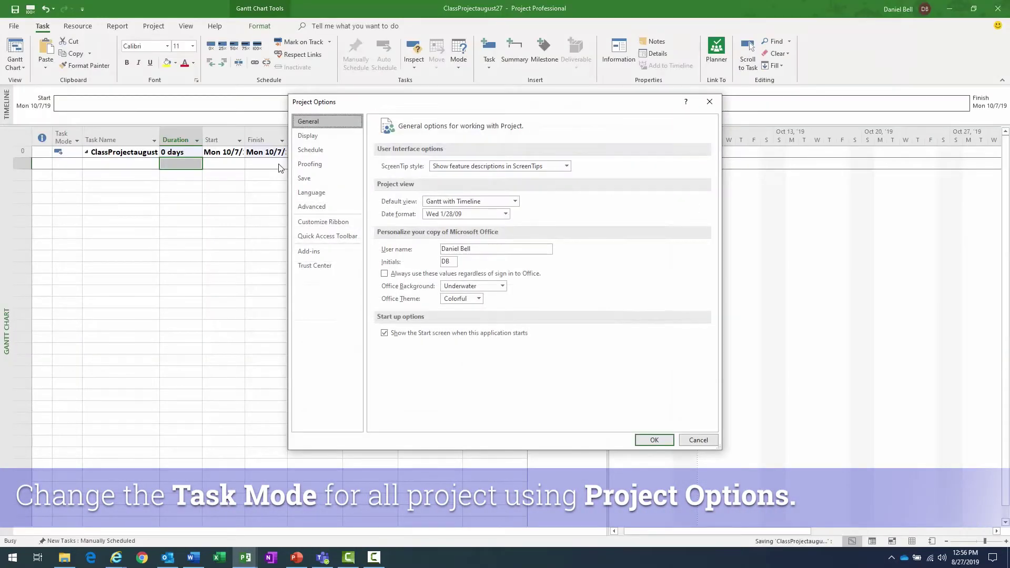
{"action": "left_click_drag", "start_coordinate": [465, 104], "coordinate": [429, 100]}
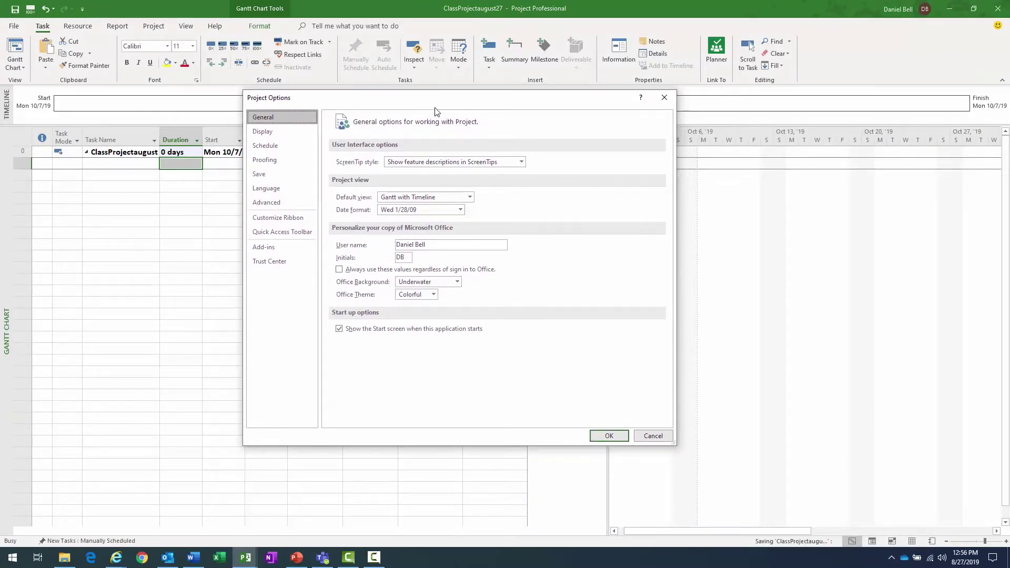
{"action": "left_click", "coordinate": [272, 146]}
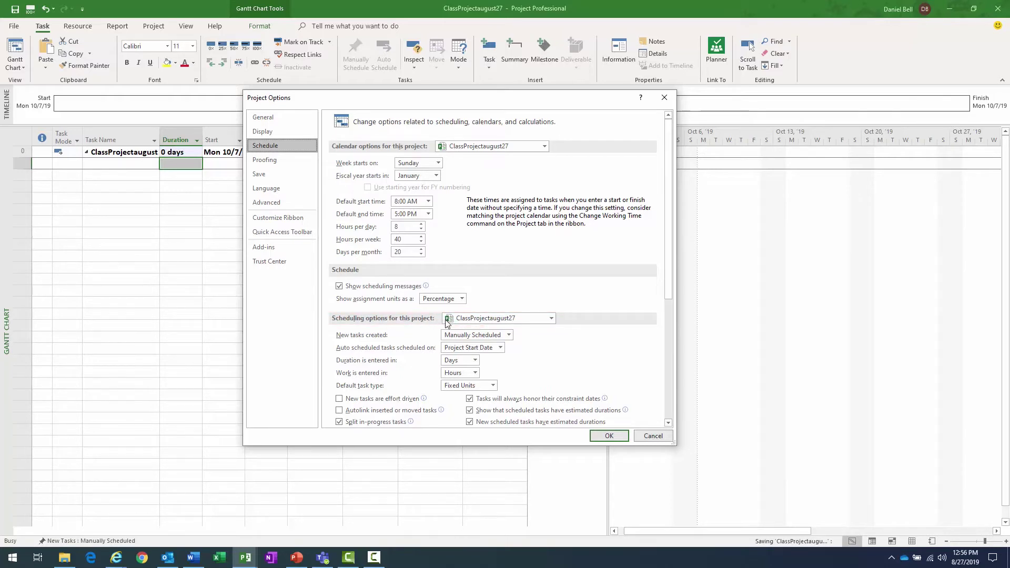
{"action": "left_click", "coordinate": [550, 318]}
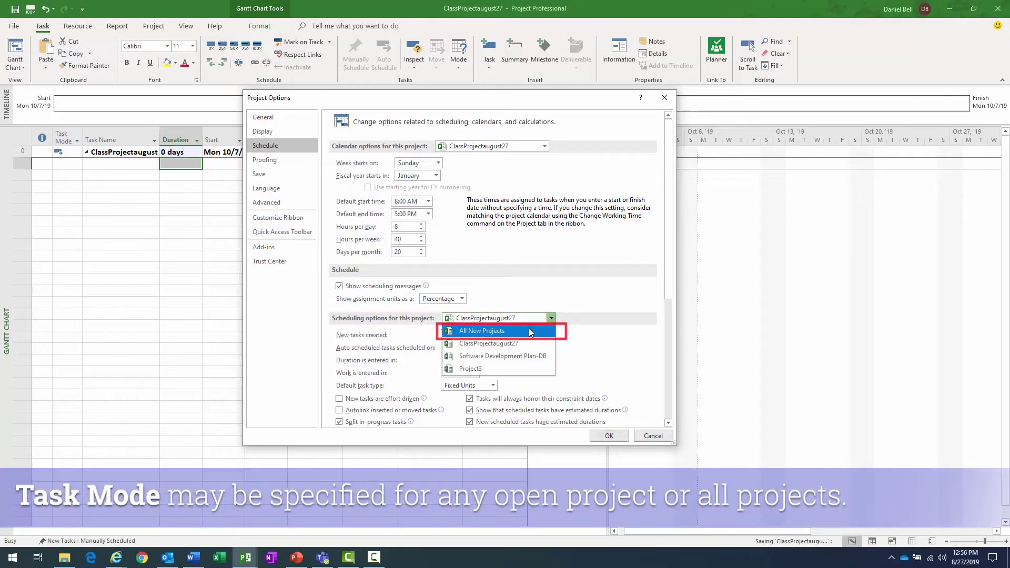
{"action": "left_click", "coordinate": [531, 332]}
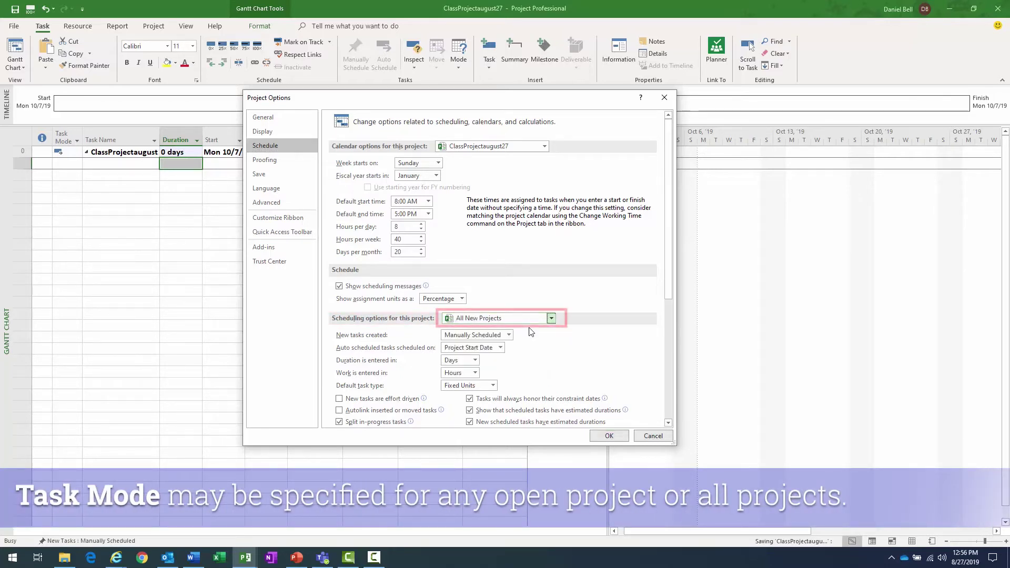
{"action": "left_click", "coordinate": [509, 335]}
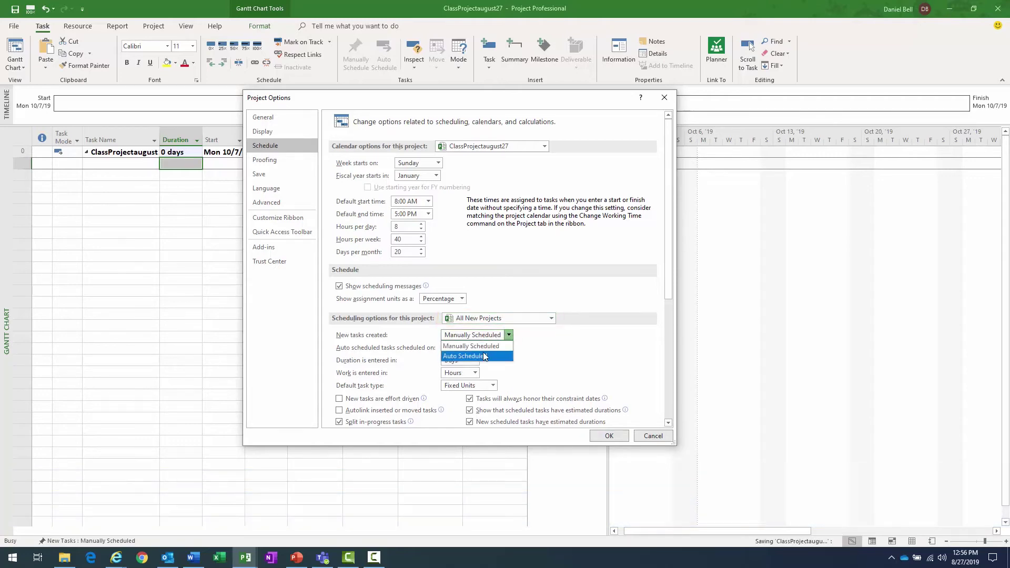
{"action": "left_click", "coordinate": [483, 357]}
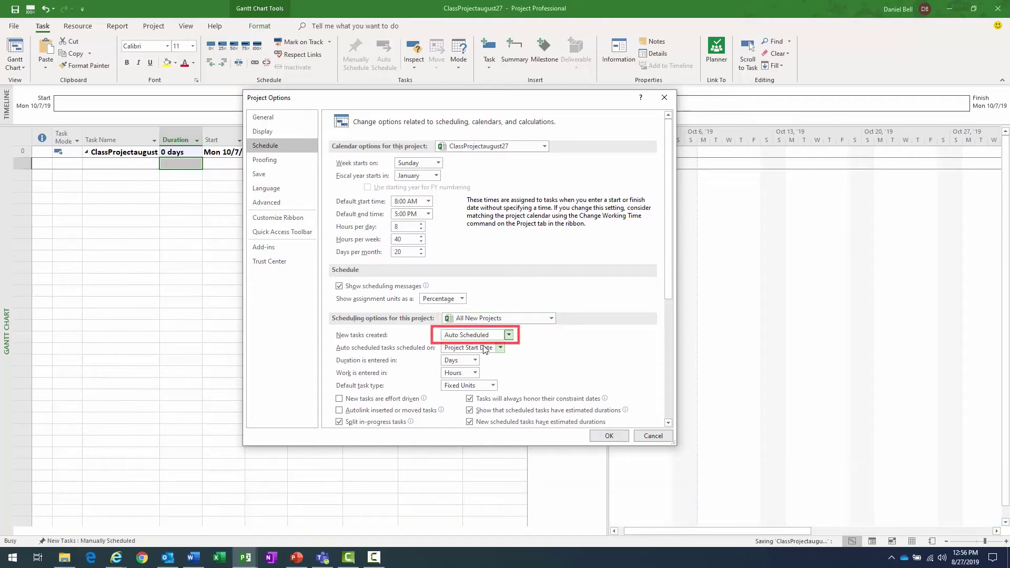
{"action": "left_click", "coordinate": [609, 435]}
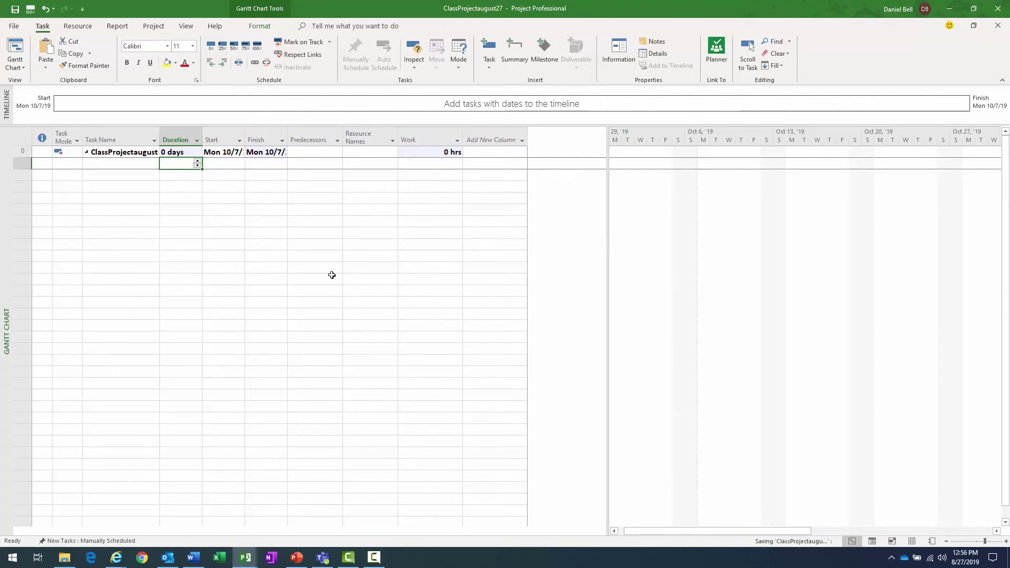
Create a new project from the Blank Project template
{"action": "left_click", "coordinate": [16, 26]}
{"action": "left_click", "coordinate": [26, 71]}
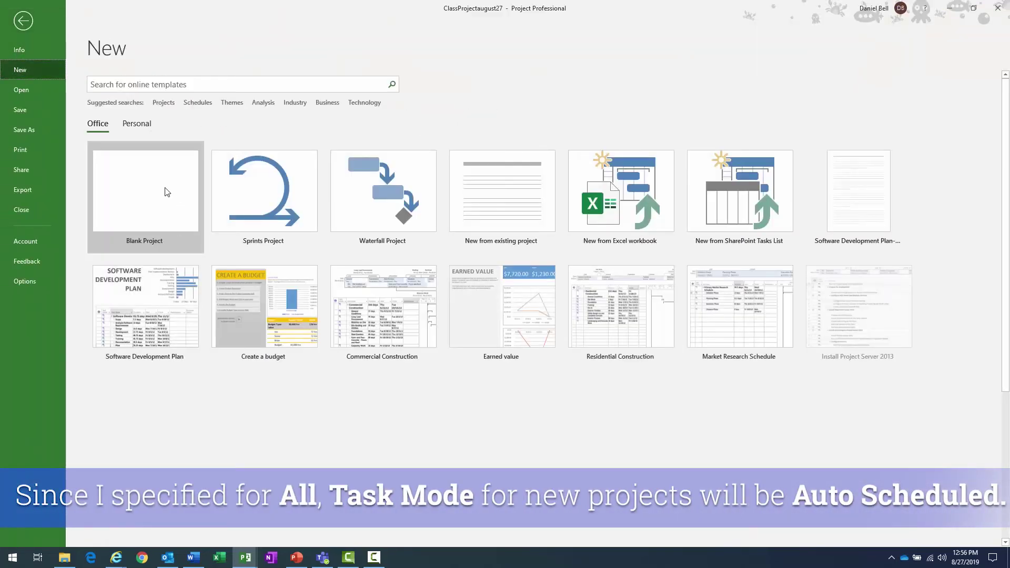
{"action": "left_click", "coordinate": [165, 189]}
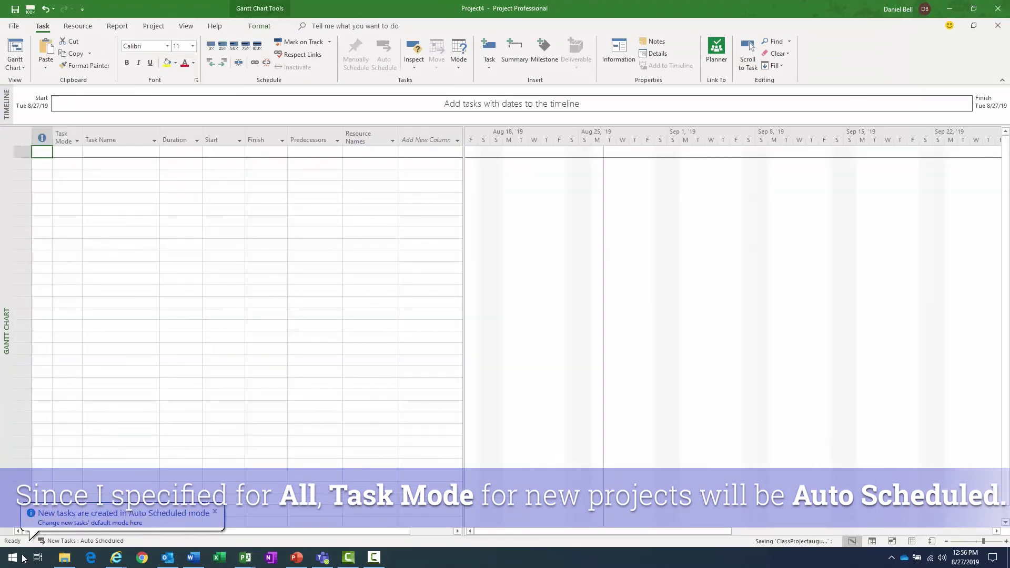